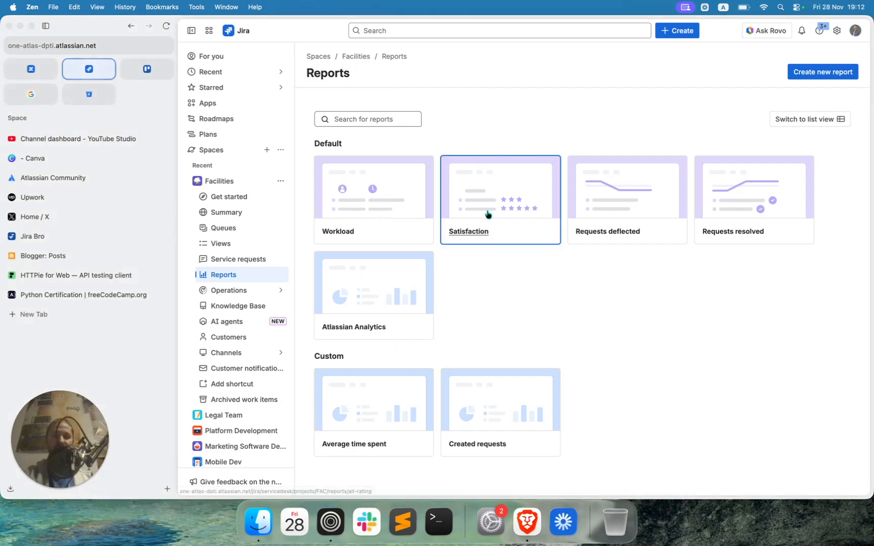
Step: Open the Workload report of the Facilities space and review the work items in progress per agent
{"action": "left_click", "coordinate": [371, 204]}
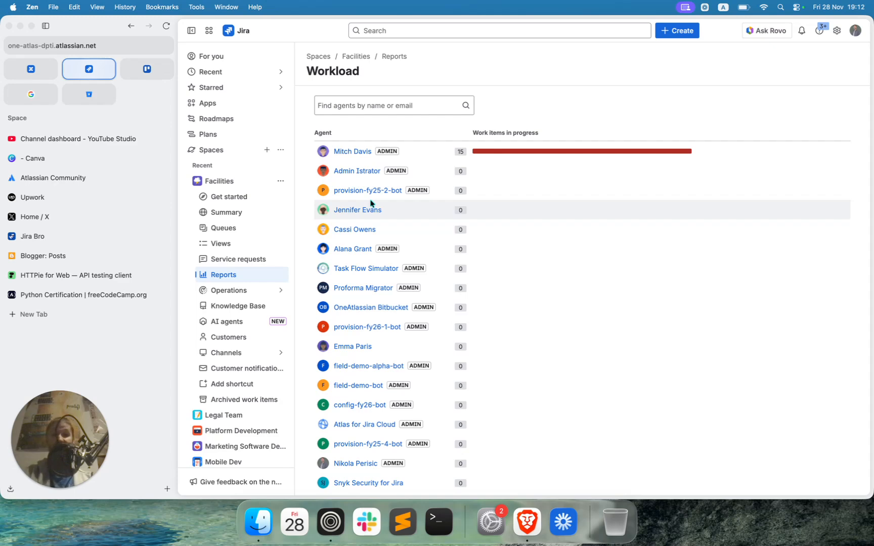
{"action": "scroll", "coordinate": [371, 203], "scroll_direction": "down", "scroll_amount": 3}
{"action": "scroll", "coordinate": [371, 203], "scroll_direction": "down", "scroll_amount": 1}
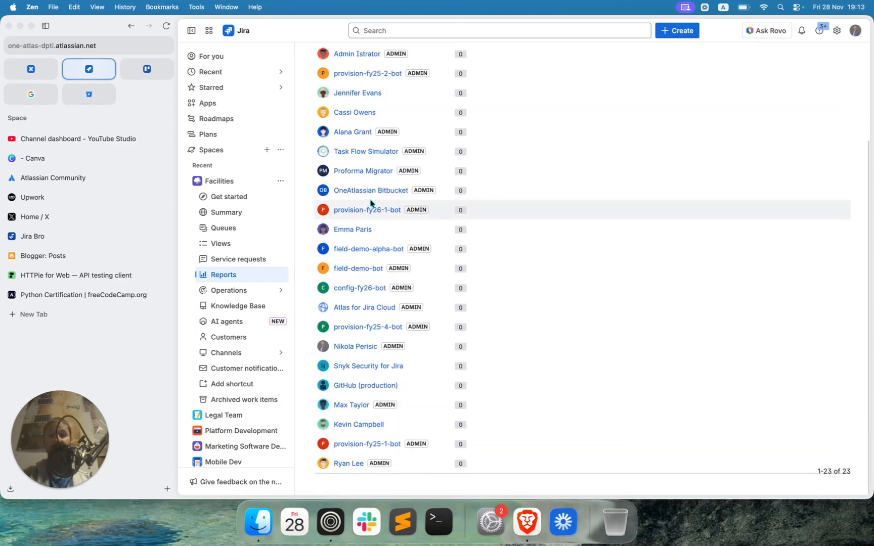
{"action": "mouse_move", "coordinate": [371, 203]}
{"action": "scroll", "coordinate": [371, 203], "scroll_direction": "up", "scroll_amount": 1}
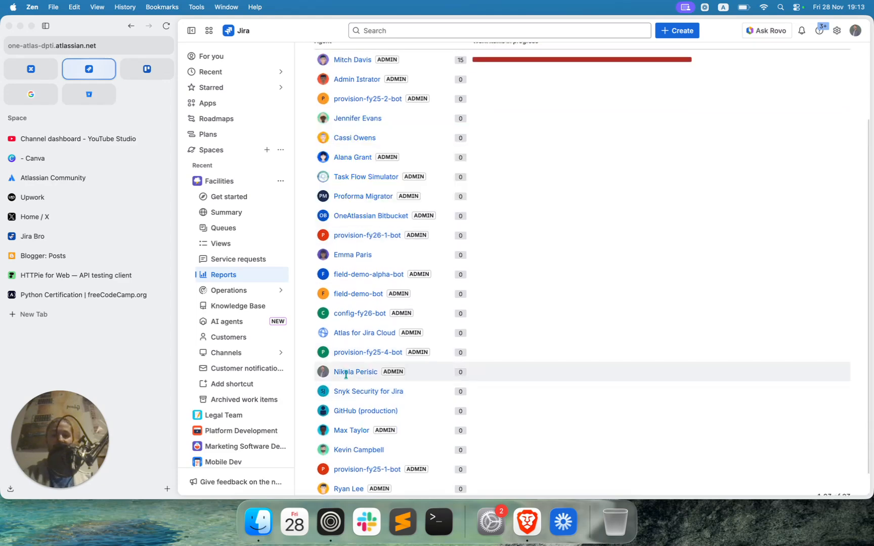
{"action": "scroll", "coordinate": [425, 202], "scroll_direction": "up", "scroll_amount": 3}
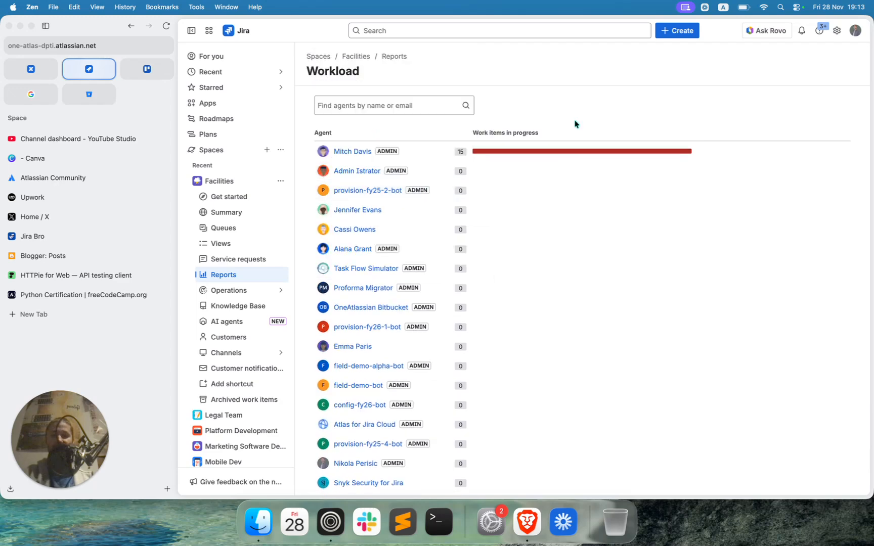
Step: View the Satisfaction report from the reports overview and return to the overview
{"action": "left_click", "coordinate": [213, 280]}
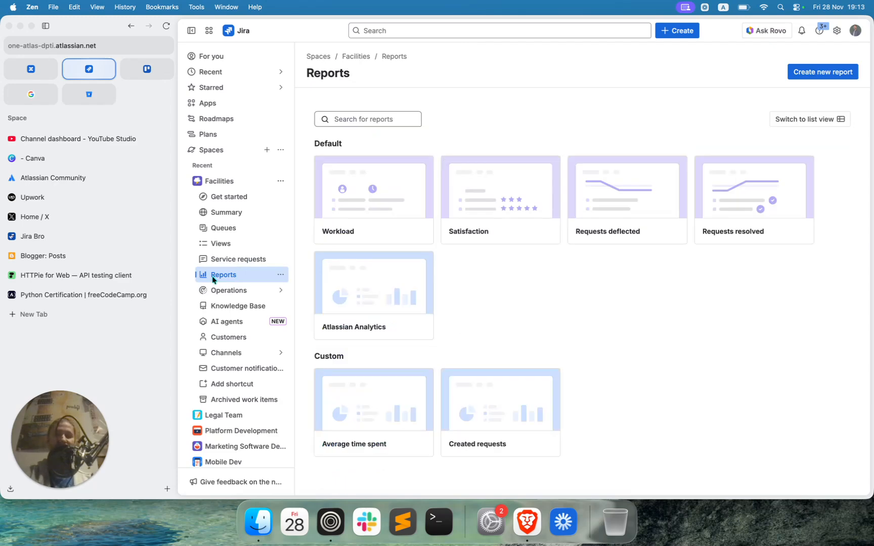
{"action": "left_click", "coordinate": [481, 194]}
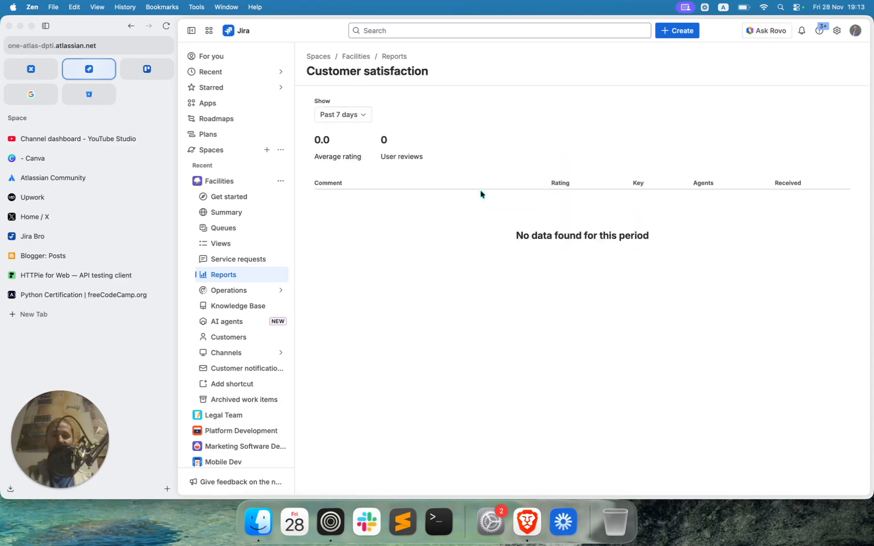
{"action": "left_click", "coordinate": [216, 276]}
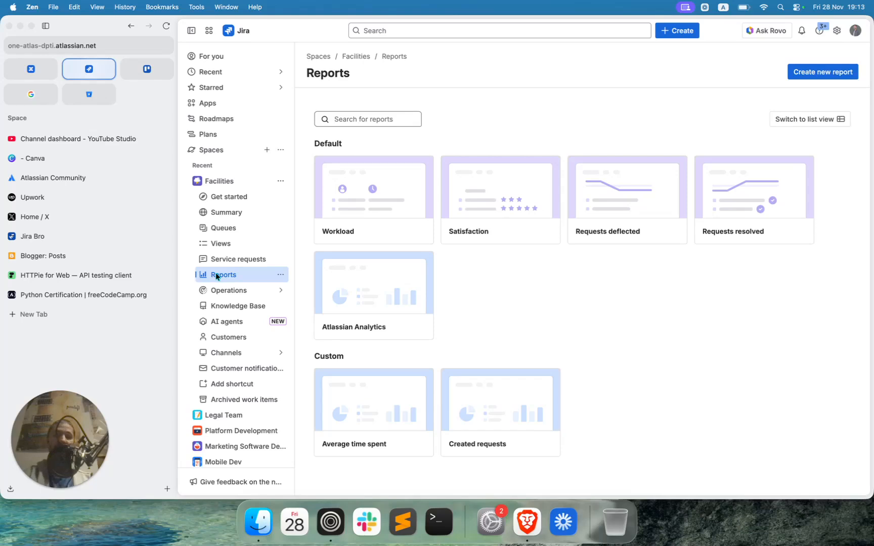
Step: Examine the chart and daily table of the Requests deflected report and return to the reports overview
{"action": "left_click", "coordinate": [594, 182]}
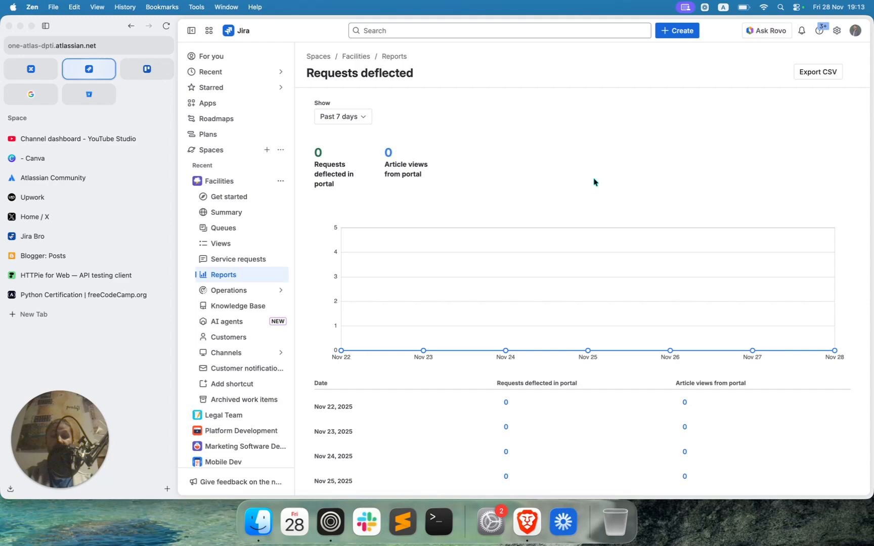
{"action": "scroll", "coordinate": [594, 182], "scroll_direction": "down", "scroll_amount": 3}
{"action": "scroll", "coordinate": [593, 182], "scroll_direction": "up", "scroll_amount": 3}
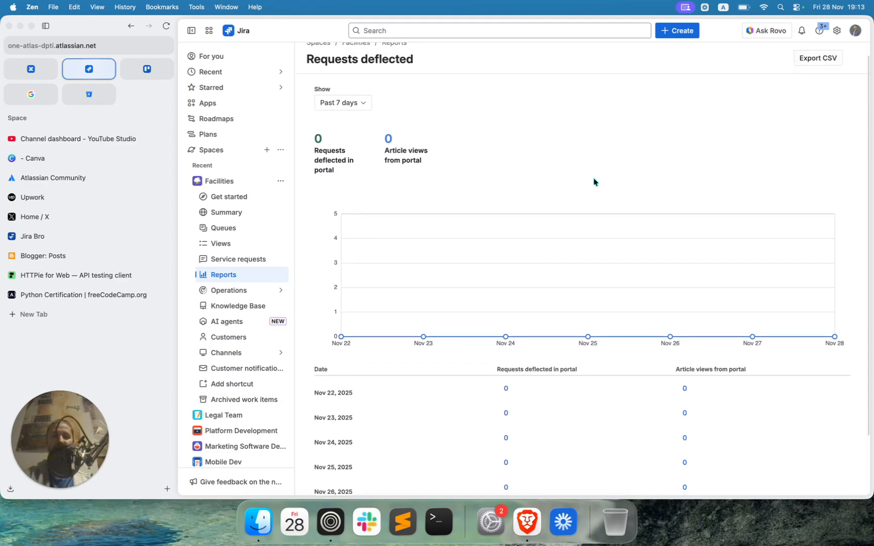
{"action": "scroll", "coordinate": [594, 182], "scroll_direction": "up", "scroll_amount": 1}
{"action": "left_click", "coordinate": [802, 72]}
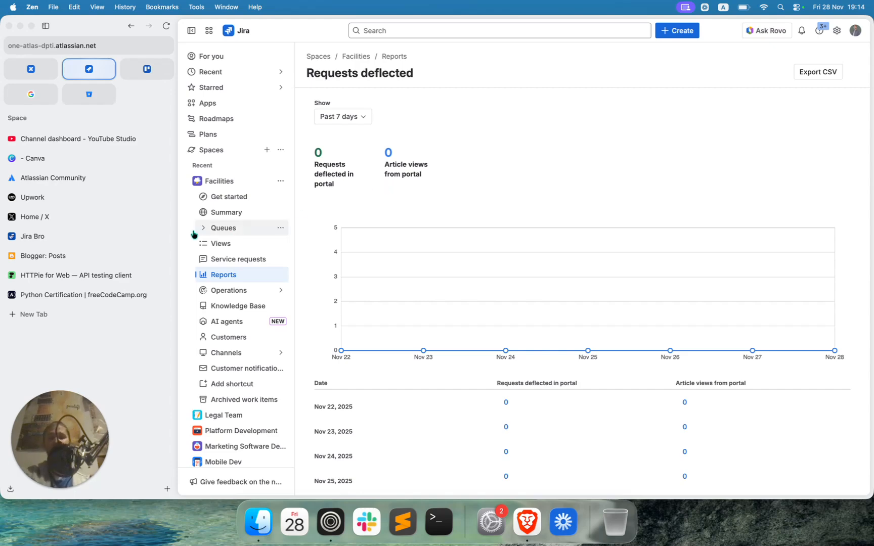
{"action": "left_click", "coordinate": [223, 279]}
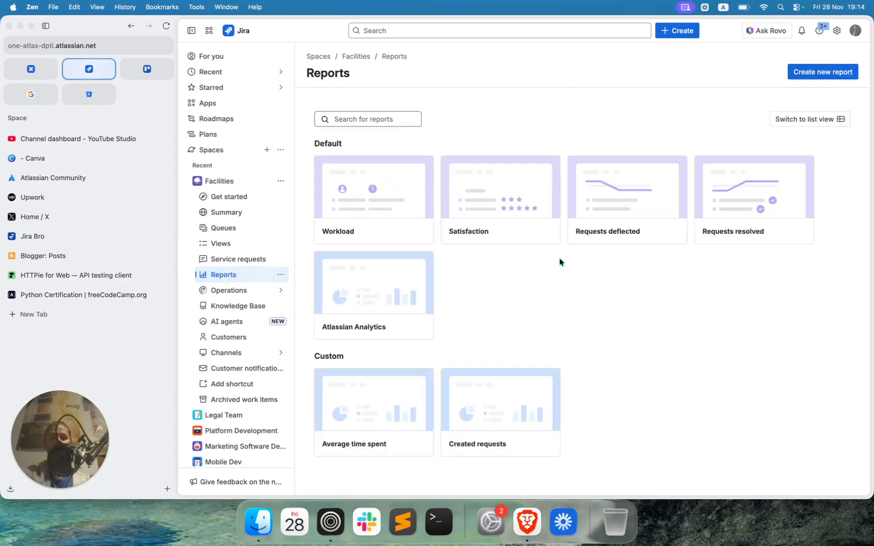
Step: Examine the totals, chart and daily table of the Requests resolved report and return to the reports overview
{"action": "left_click", "coordinate": [729, 203]}
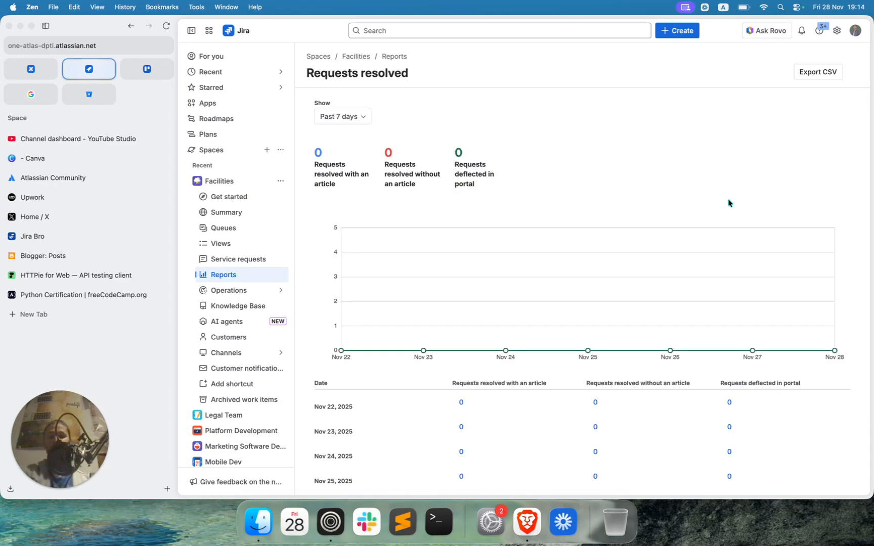
{"action": "scroll", "coordinate": [729, 203], "scroll_direction": "down", "scroll_amount": 3}
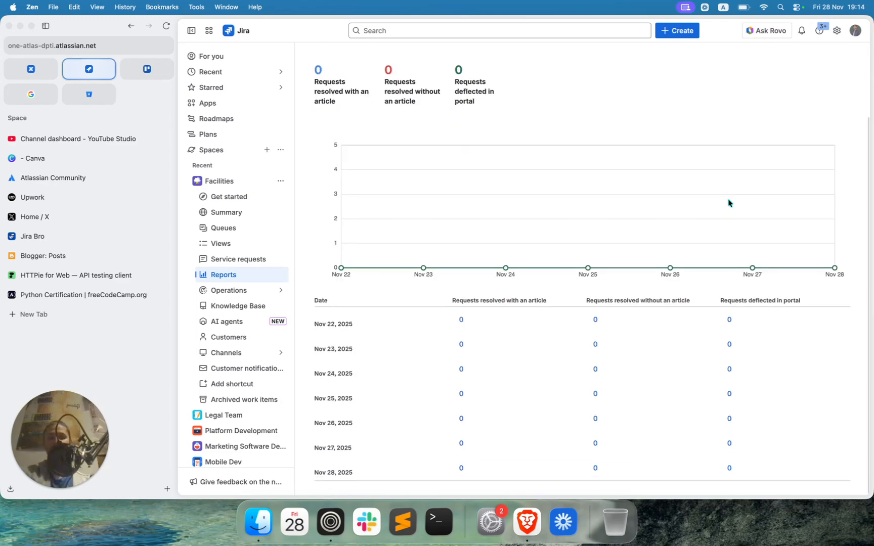
{"action": "scroll", "coordinate": [728, 202], "scroll_direction": "up", "scroll_amount": 3}
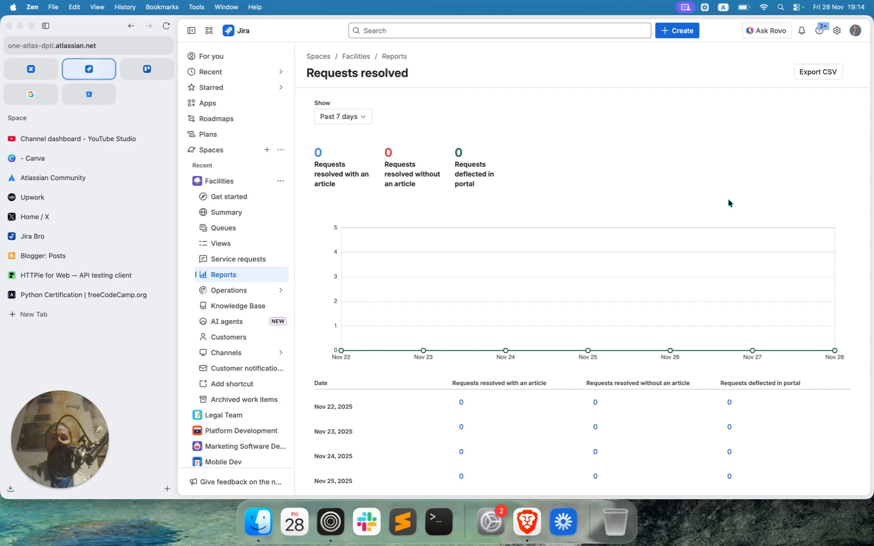
{"action": "left_click_drag", "start_coordinate": [453, 152], "coordinate": [467, 153]}
{"action": "left_click", "coordinate": [611, 187]}
{"action": "left_click", "coordinate": [226, 283]}
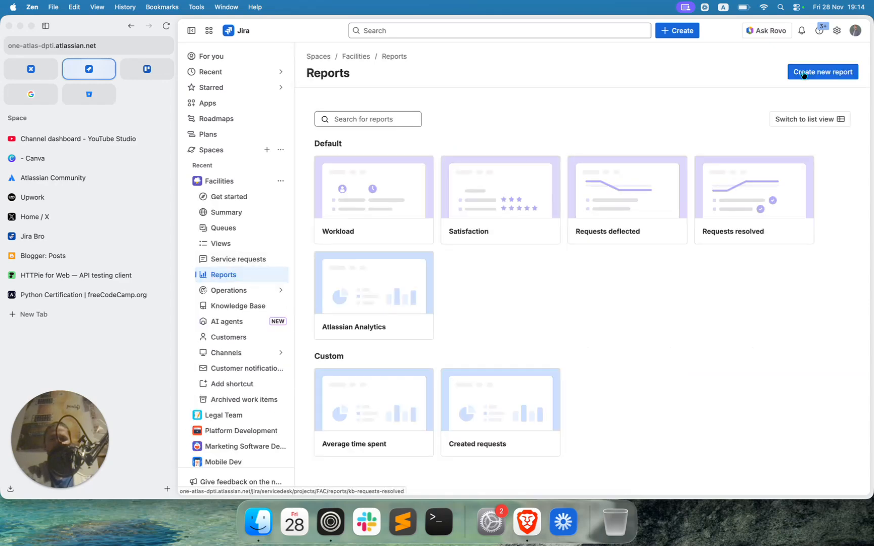
Step: Start a new custom report and name it "My report"
{"action": "left_click", "coordinate": [804, 75]}
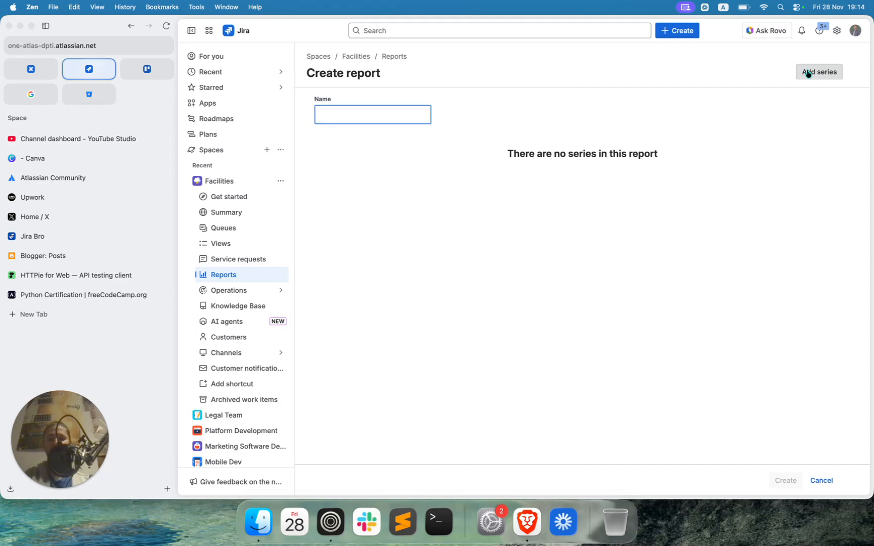
{"action": "type", "text": "s"}
{"action": "key", "text": "BackSpace"}
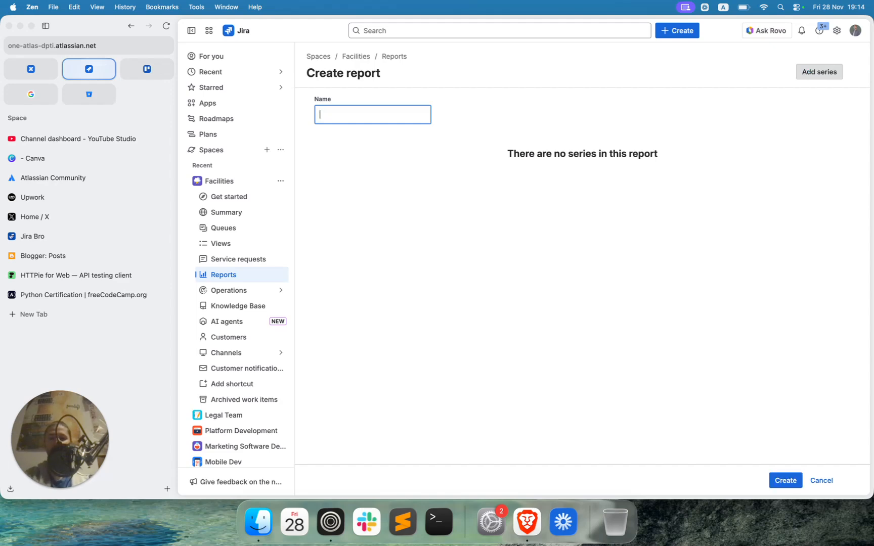
{"action": "type", "text": "My report"}
Step: Start a new series of type "Time to resolution - Breached" and give it the dark yellow color
{"action": "left_click", "coordinate": [830, 74]}
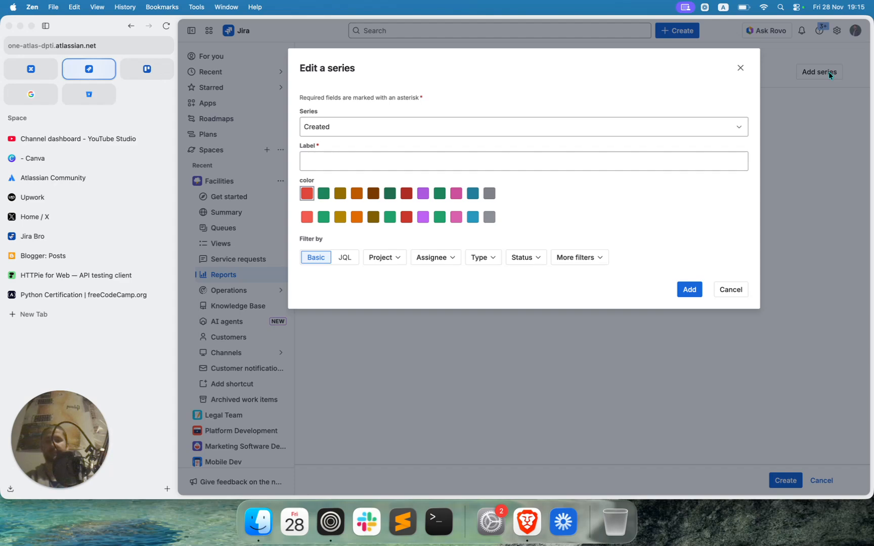
{"action": "left_click", "coordinate": [535, 127]}
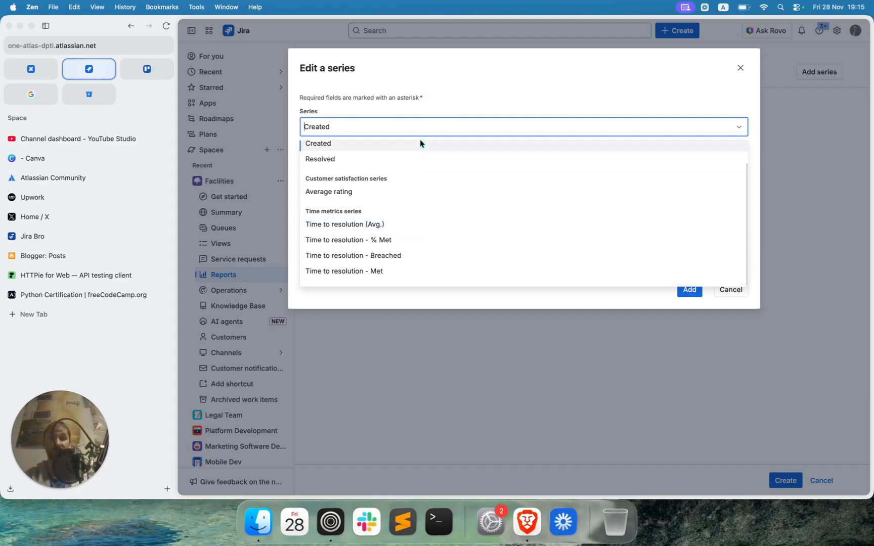
{"action": "left_click", "coordinate": [410, 254]}
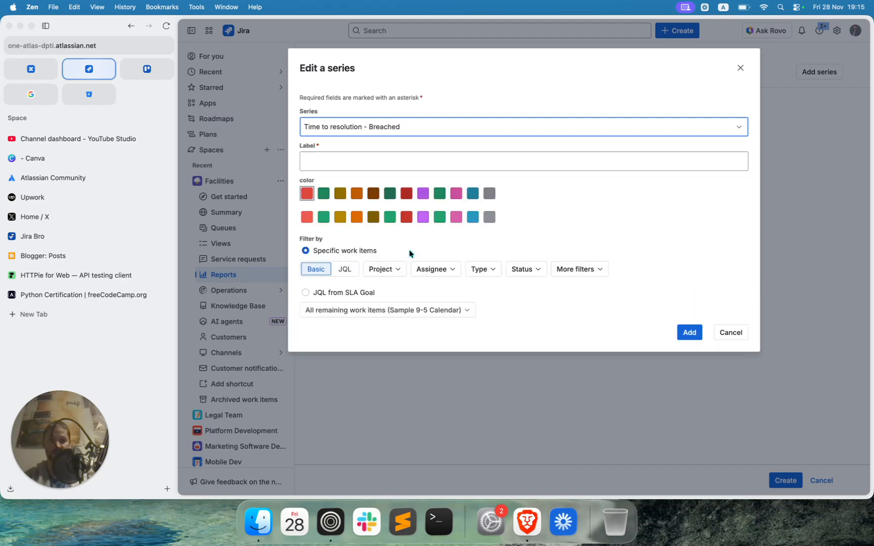
{"action": "left_click", "coordinate": [345, 196]}
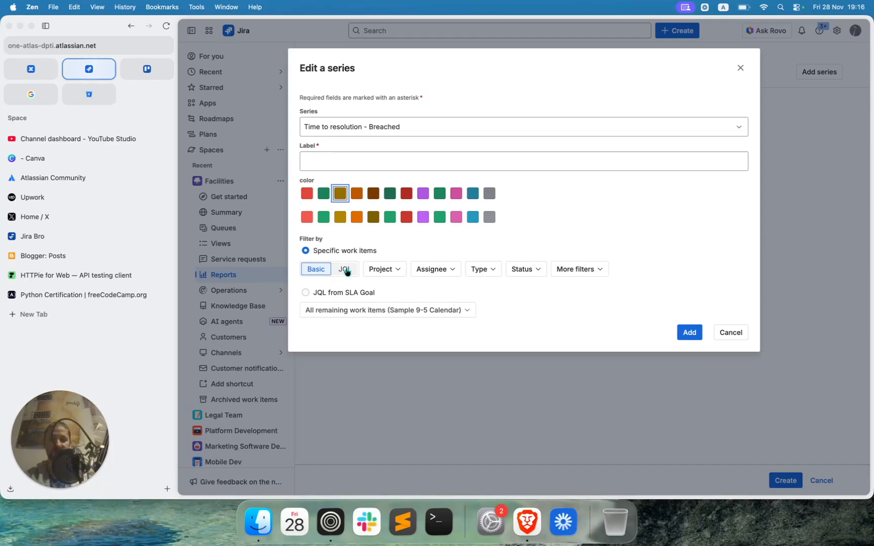
Step: Filter the breached series to work items from the Facilities project
{"action": "left_click", "coordinate": [383, 268]}
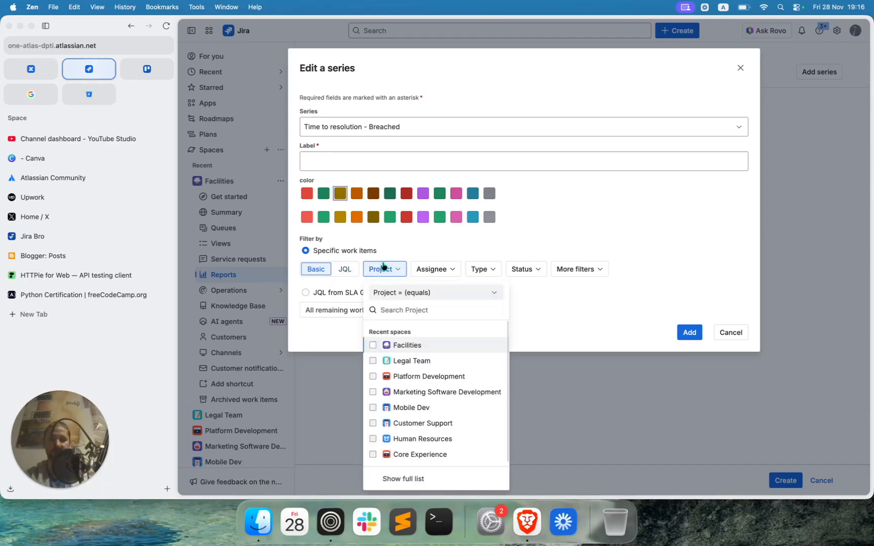
{"action": "left_click", "coordinate": [373, 346]}
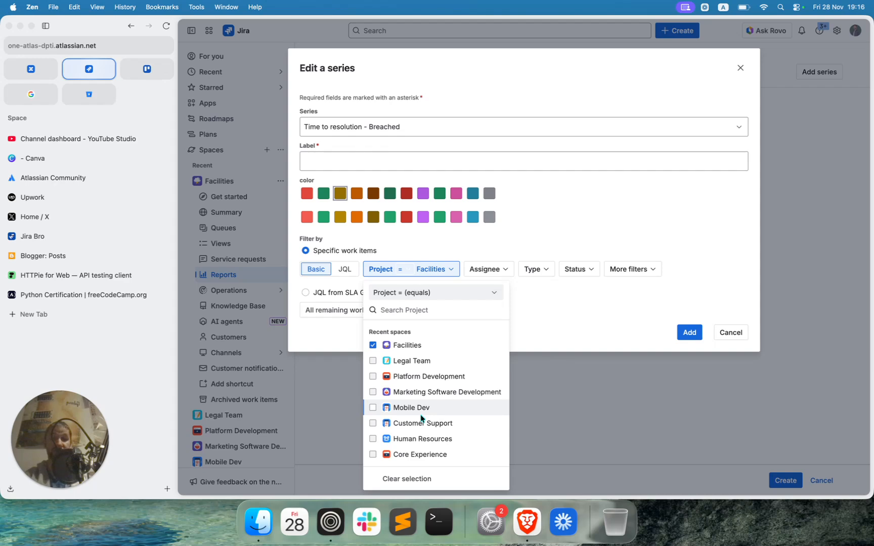
{"action": "left_click", "coordinate": [494, 238]}
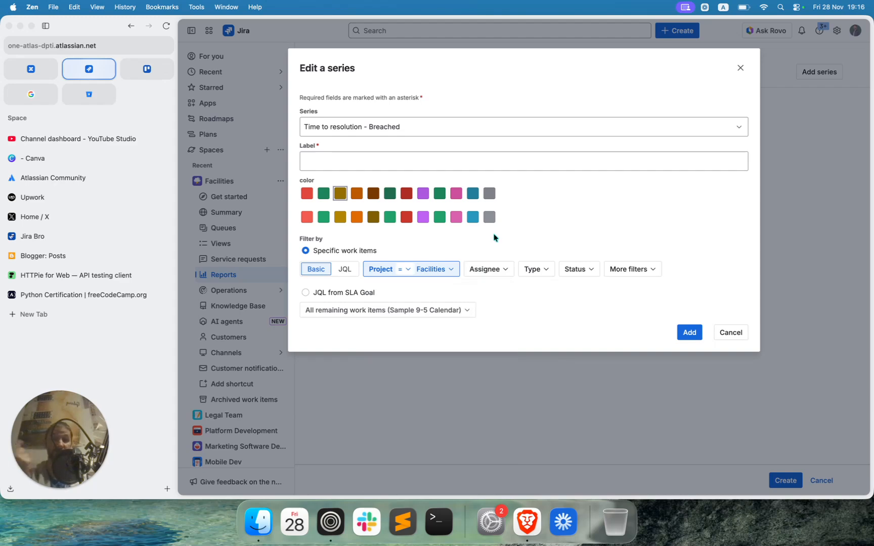
Step: Label the series "TTR - Breached" and add it to the report
{"action": "left_click", "coordinate": [392, 161]}
{"action": "type", "text": "TTR - Breached"}
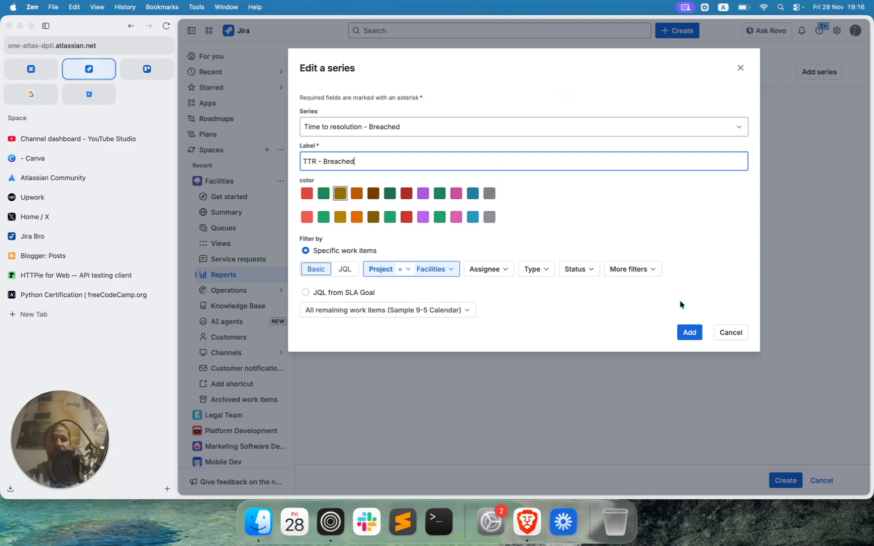
{"action": "left_click", "coordinate": [684, 331]}
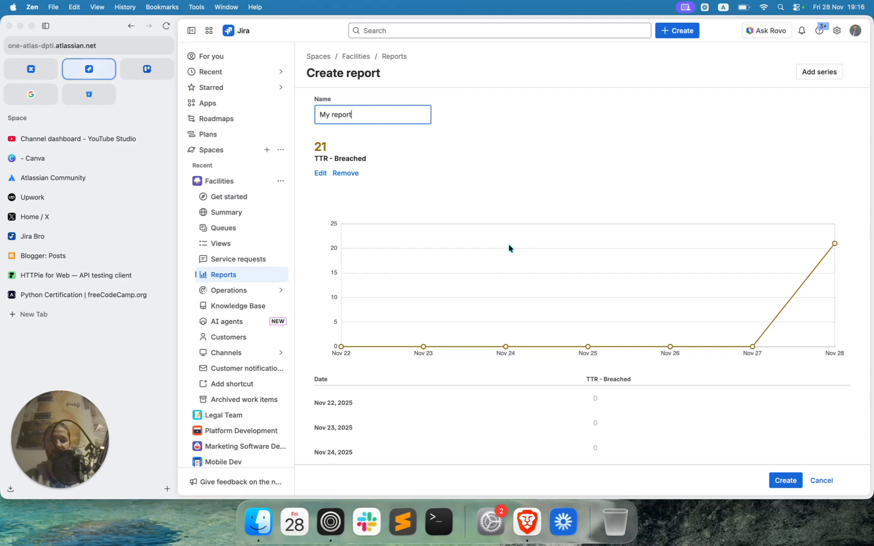
Step: Examine the TTR - Breached total, its Nov 28 chart point and the daily table in the report preview
{"action": "left_click_drag", "start_coordinate": [315, 146], "coordinate": [329, 151]}
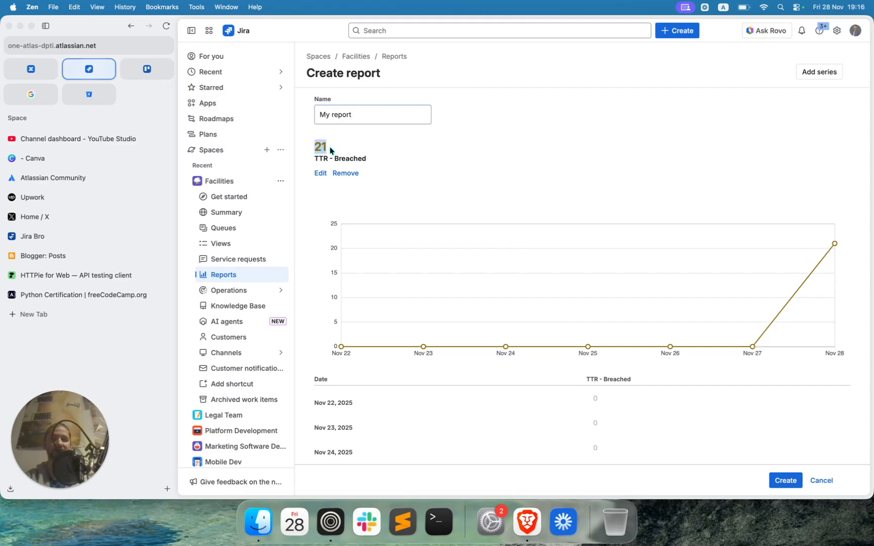
{"action": "left_click", "coordinate": [566, 172]}
{"action": "mouse_move", "coordinate": [835, 245]}
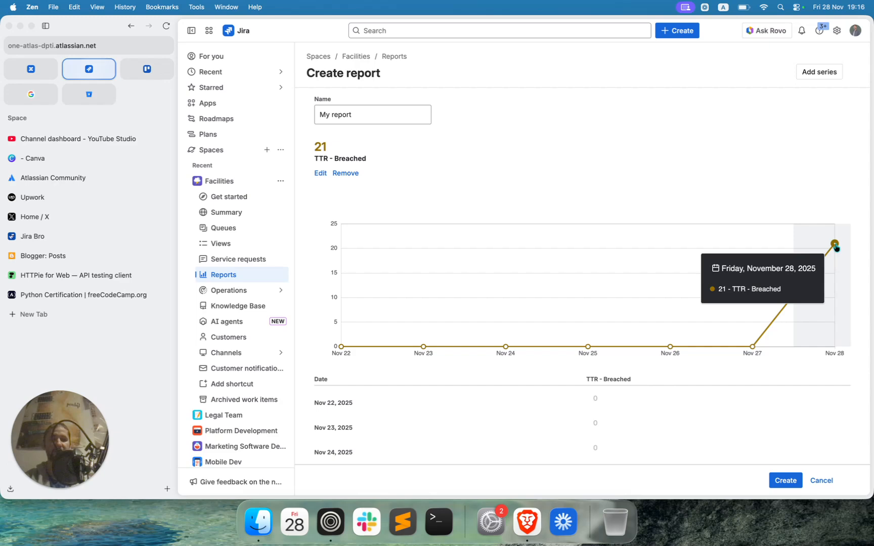
{"action": "scroll", "coordinate": [609, 310], "scroll_direction": "down", "scroll_amount": 3}
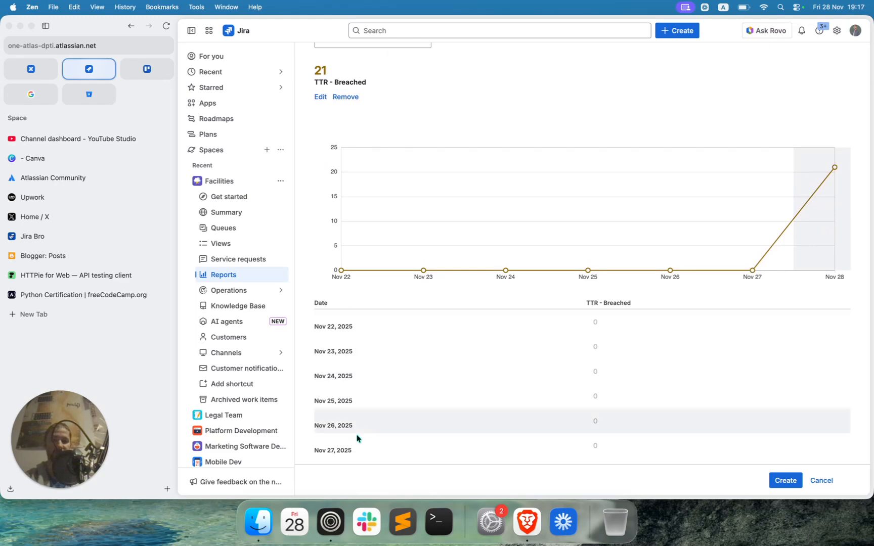
{"action": "scroll", "coordinate": [479, 310], "scroll_direction": "up", "scroll_amount": 3}
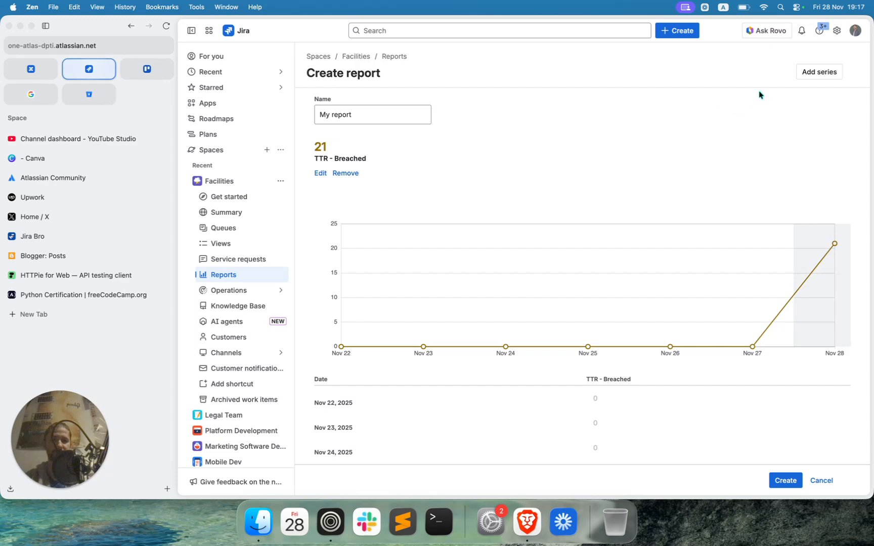
Step: Start a second series of type "Time to resolution - Met" and label it "TTR - Met"
{"action": "left_click", "coordinate": [805, 78]}
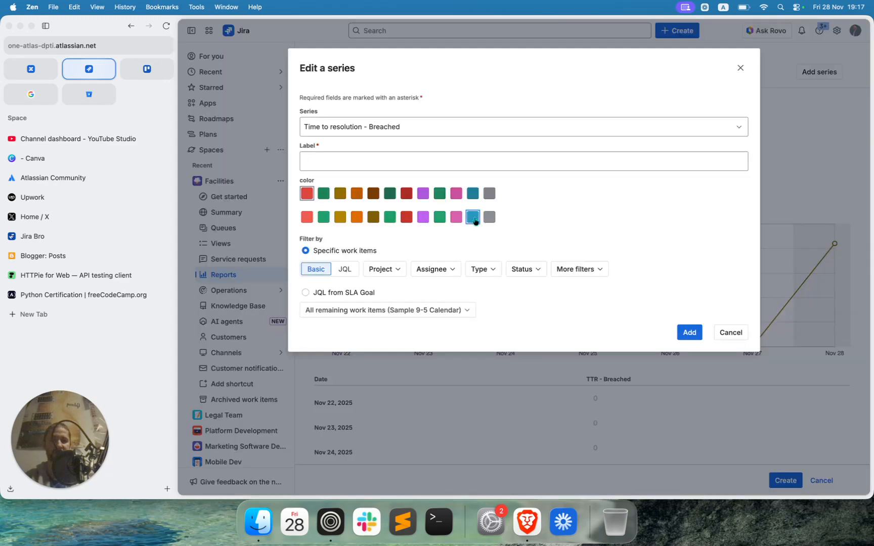
{"action": "left_click", "coordinate": [388, 134]}
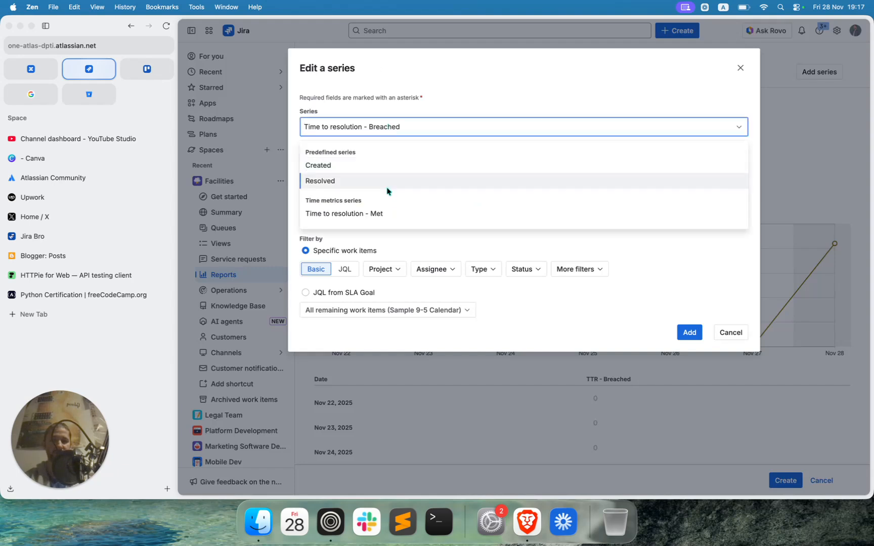
{"action": "left_click", "coordinate": [380, 214]}
{"action": "left_click", "coordinate": [373, 155]}
{"action": "type", "text": "TTR - M"}
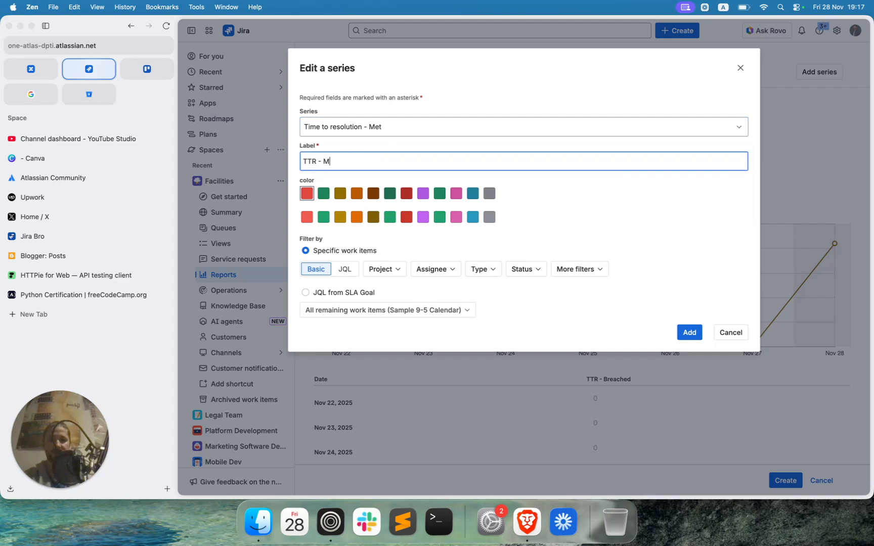
{"action": "type", "text": "et"}
Step: Colour the TTR - Met series green, filter it to the Facilities project and add it to the report
{"action": "left_click", "coordinate": [322, 217]}
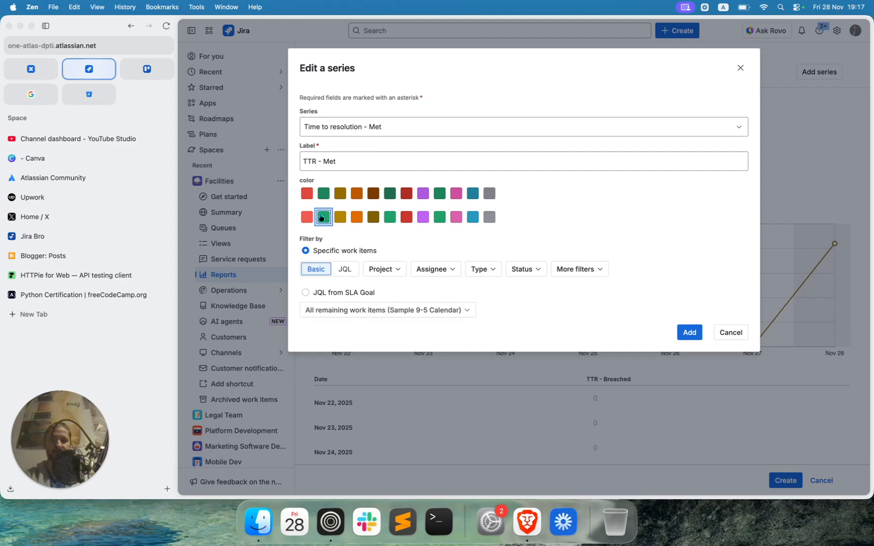
{"action": "left_click", "coordinate": [397, 270]}
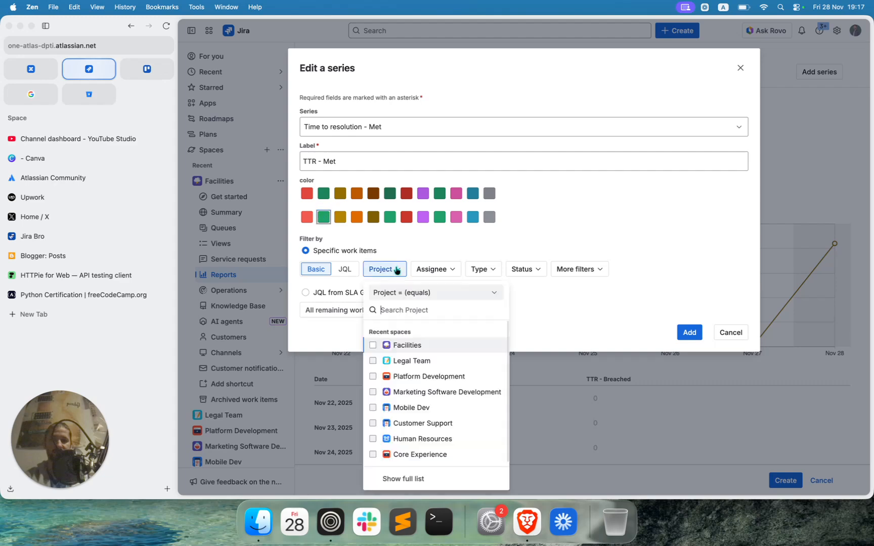
{"action": "left_click", "coordinate": [400, 345]}
{"action": "left_click", "coordinate": [689, 337]}
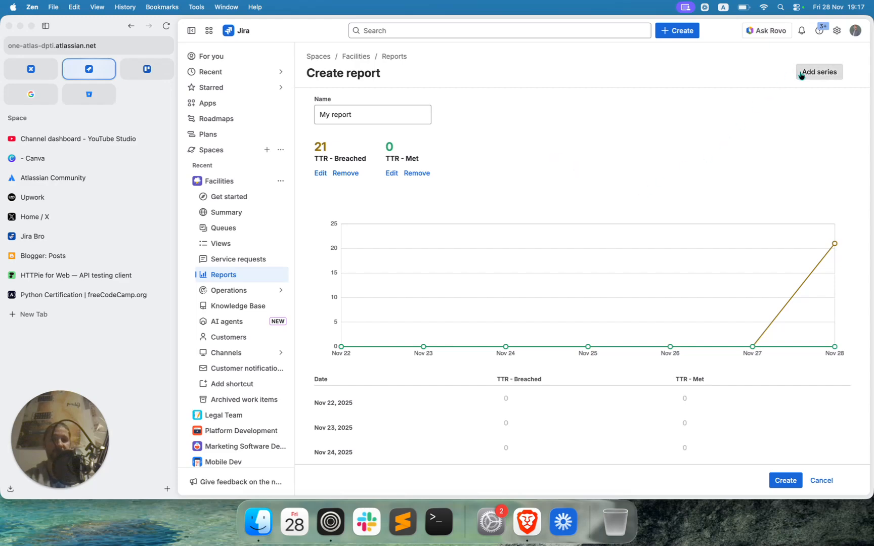
Step: Start a third series of type "Created", label it "Created" and colour it orange
{"action": "left_click", "coordinate": [819, 72]}
{"action": "left_click", "coordinate": [520, 122]}
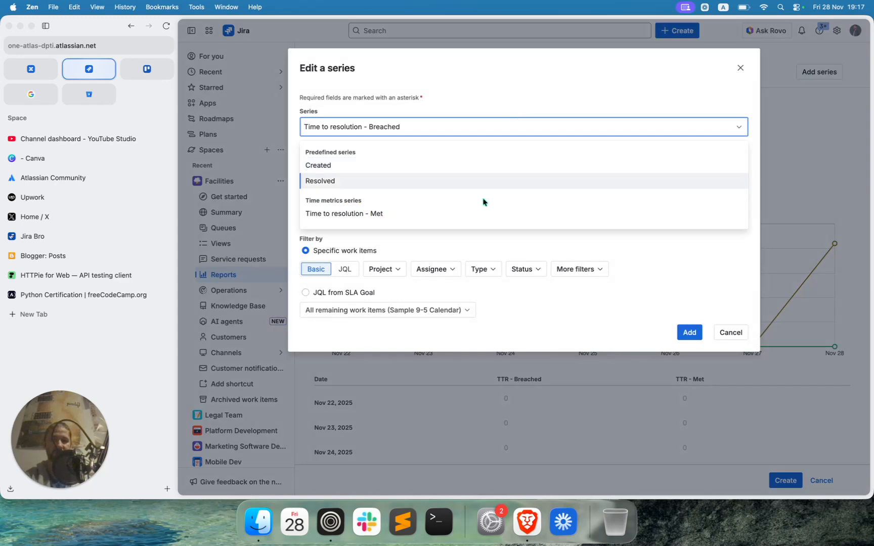
{"action": "left_click", "coordinate": [457, 166]}
{"action": "left_click", "coordinate": [458, 165]}
{"action": "type", "text": "Created"}
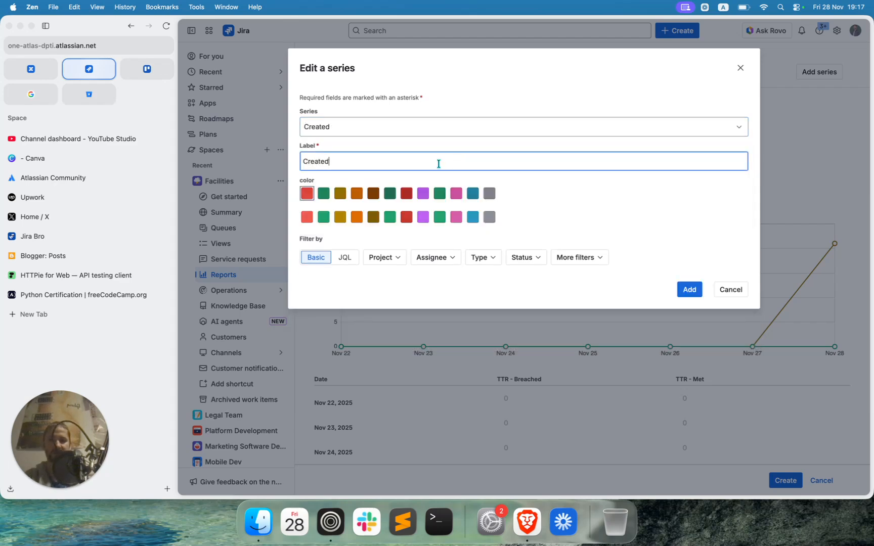
{"action": "left_click", "coordinate": [357, 194]}
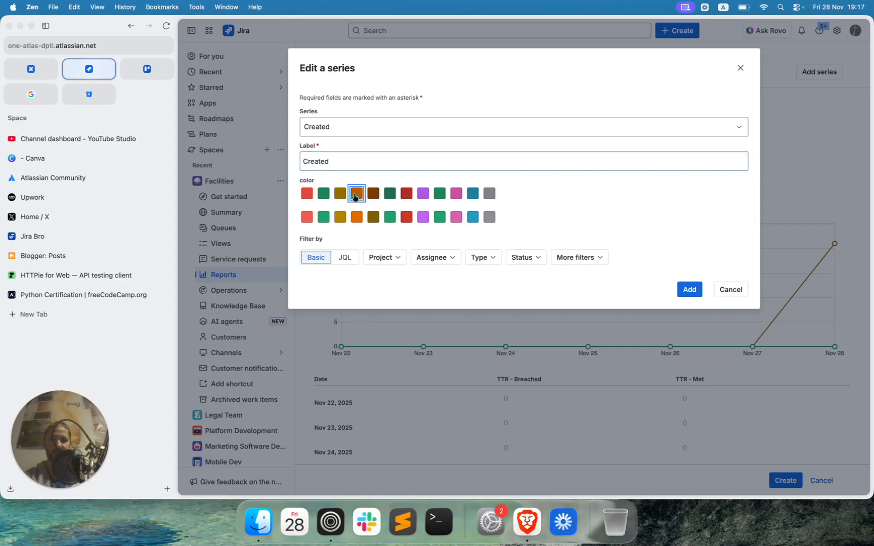
Step: Filter the Created series to work items from the Facilities project
{"action": "left_click", "coordinate": [383, 258]}
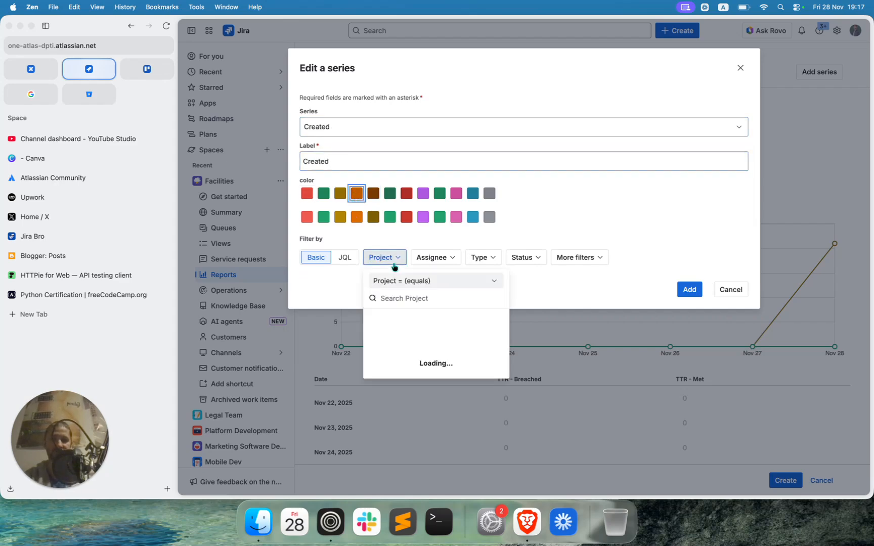
{"action": "left_click", "coordinate": [395, 334]}
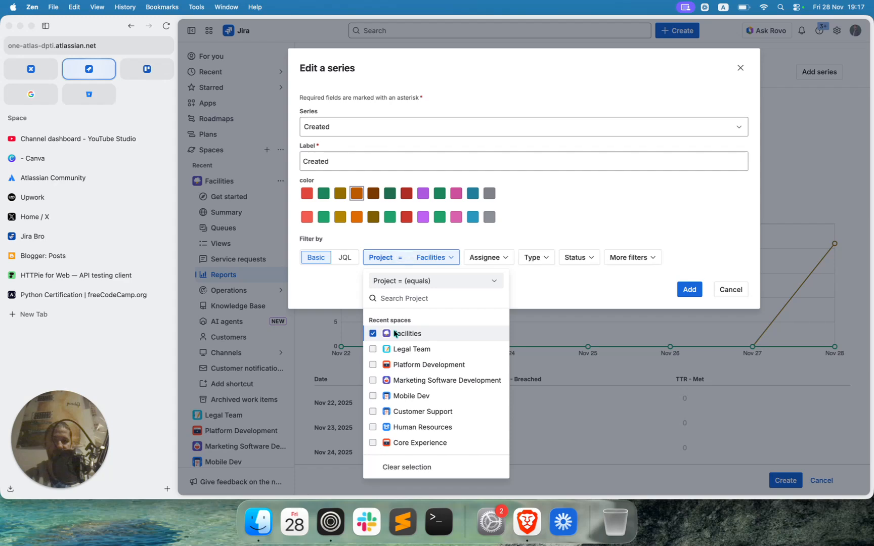
{"action": "left_click", "coordinate": [596, 219]}
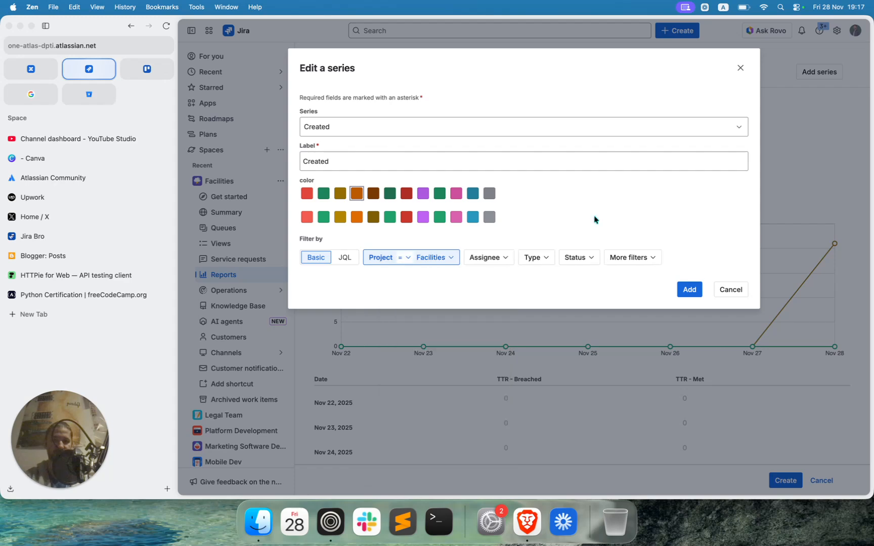
Step: Add the Created date field as an extra filter on the Created series
{"action": "left_click", "coordinate": [629, 258]}
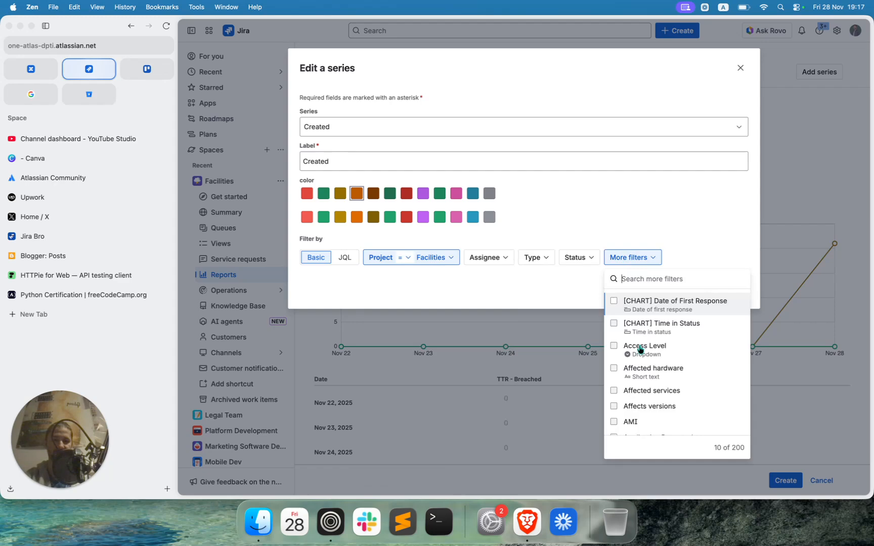
{"action": "scroll", "coordinate": [639, 349], "scroll_direction": "down", "scroll_amount": 3}
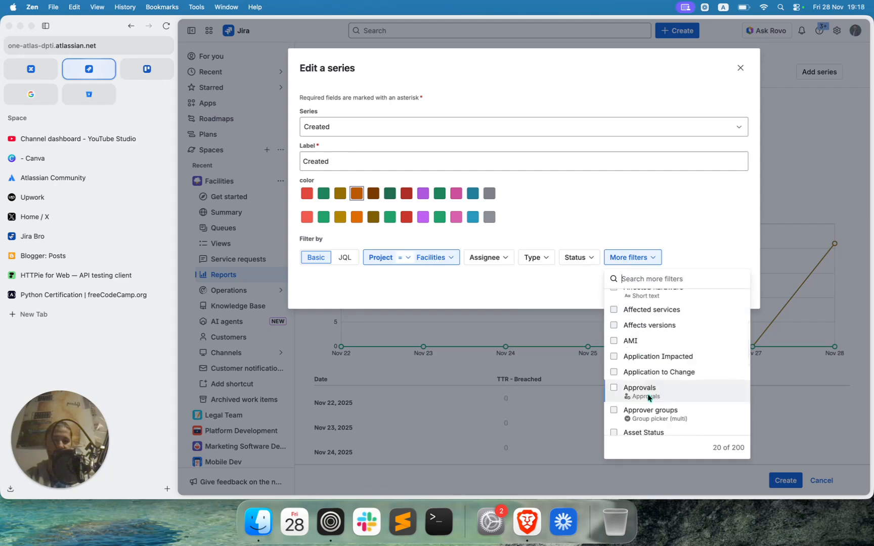
{"action": "scroll", "coordinate": [648, 398], "scroll_direction": "down", "scroll_amount": 3}
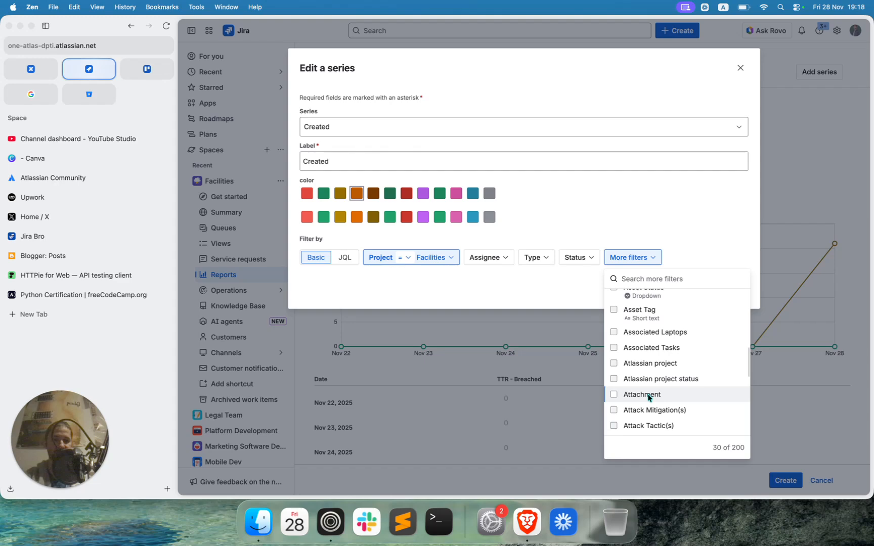
{"action": "scroll", "coordinate": [648, 398], "scroll_direction": "down", "scroll_amount": 5}
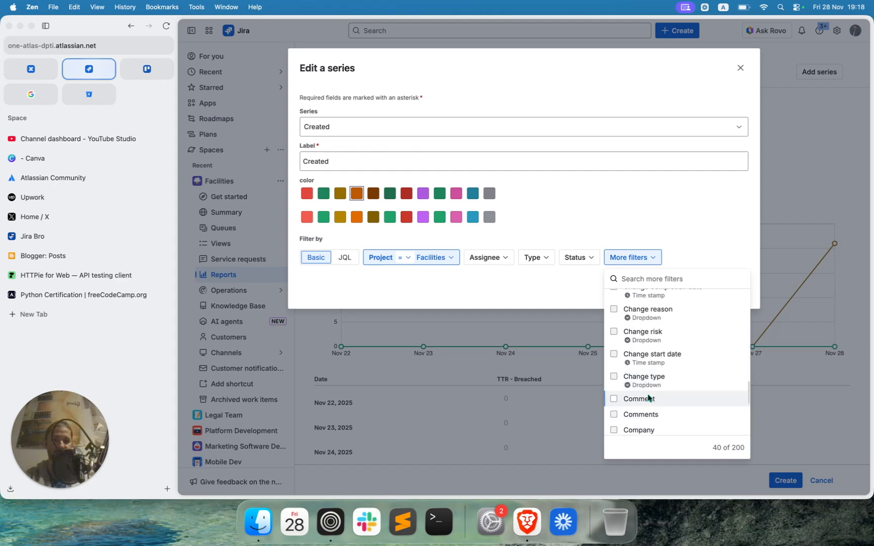
{"action": "scroll", "coordinate": [648, 398], "scroll_direction": "down", "scroll_amount": 5}
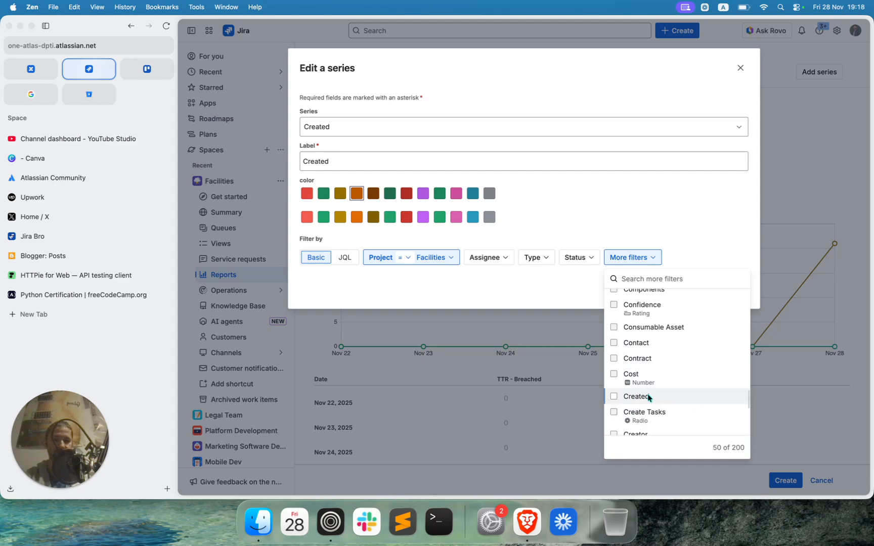
{"action": "scroll", "coordinate": [648, 398], "scroll_direction": "down", "scroll_amount": 2}
{"action": "left_click", "coordinate": [634, 348]}
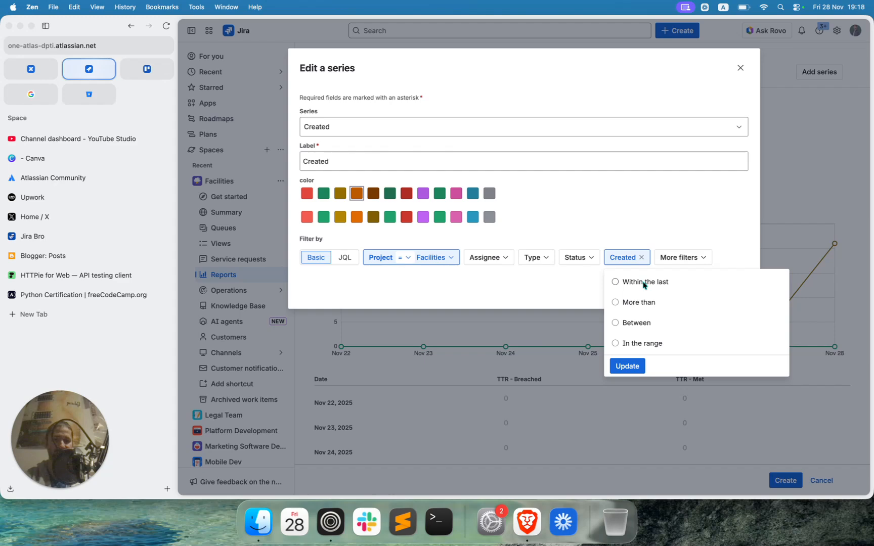
Step: Set the Created date filter to within the last 30 weeks and add the series to the report
{"action": "left_click", "coordinate": [643, 284]}
{"action": "left_click", "coordinate": [681, 305]}
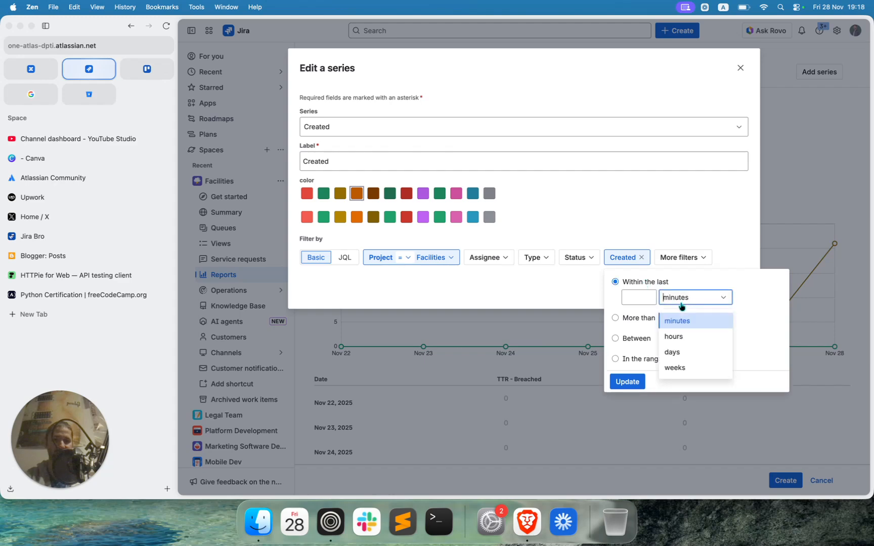
{"action": "left_click", "coordinate": [677, 368]}
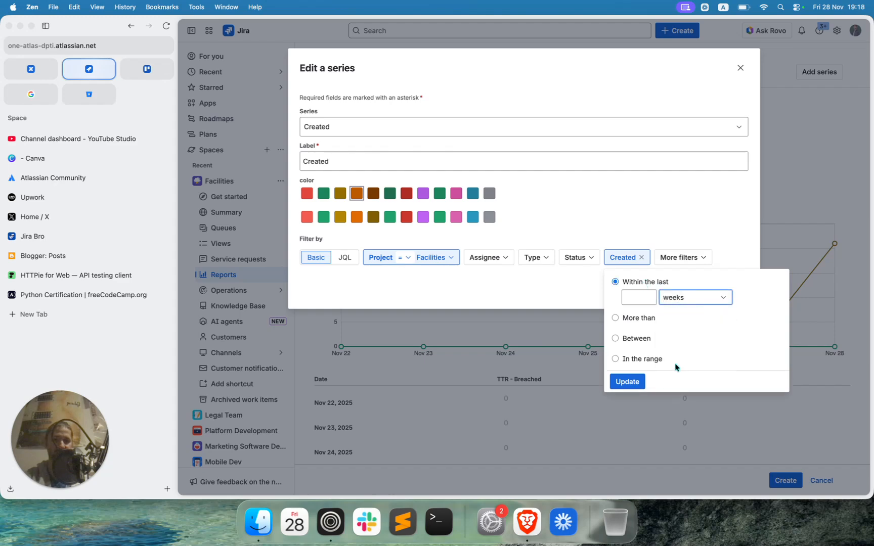
{"action": "left_click", "coordinate": [636, 299]}
{"action": "type", "text": "30"}
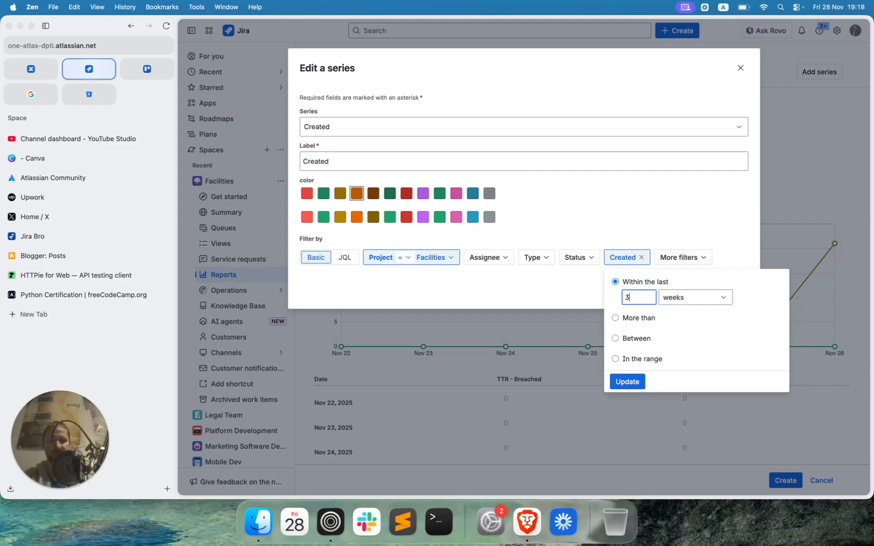
{"action": "left_click", "coordinate": [628, 382]}
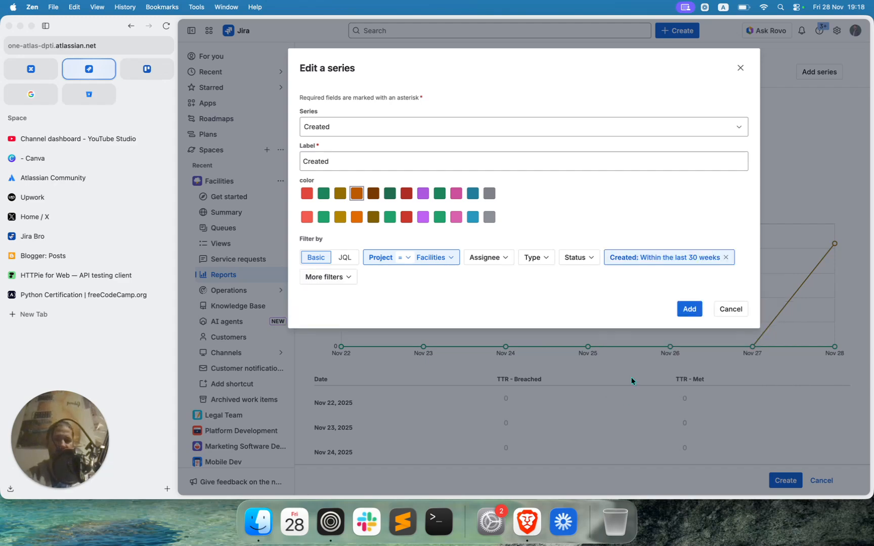
{"action": "left_click", "coordinate": [686, 310]}
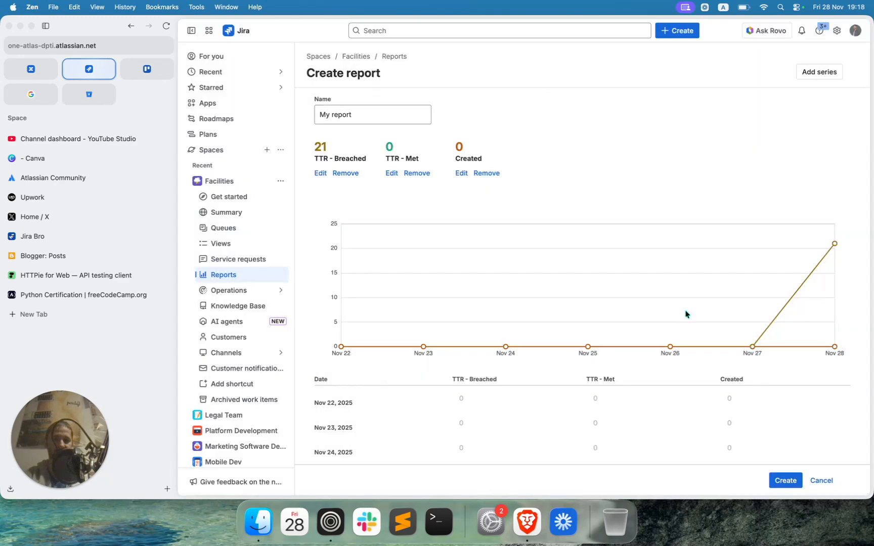
Step: Check the Created and TTR - Breached totals in the preview and create the report as "My report"
{"action": "double_click", "coordinate": [470, 148]}
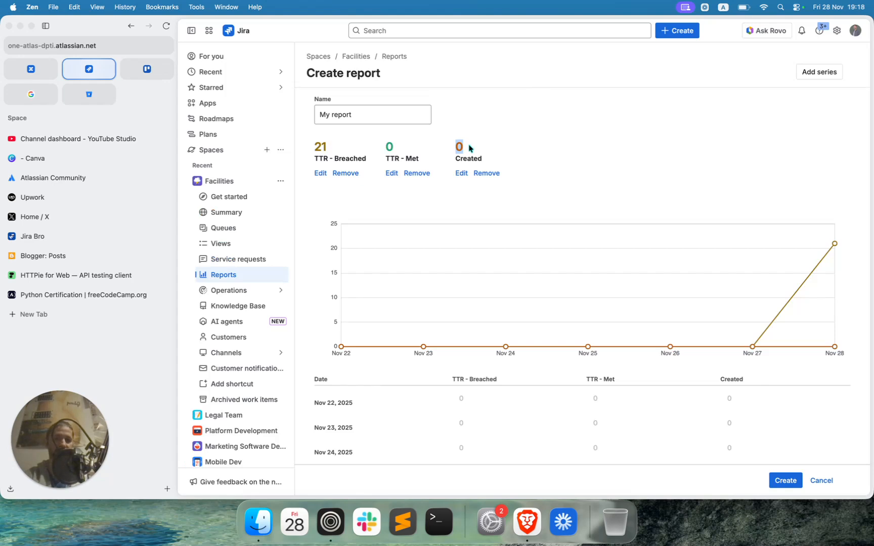
{"action": "double_click", "coordinate": [318, 148]}
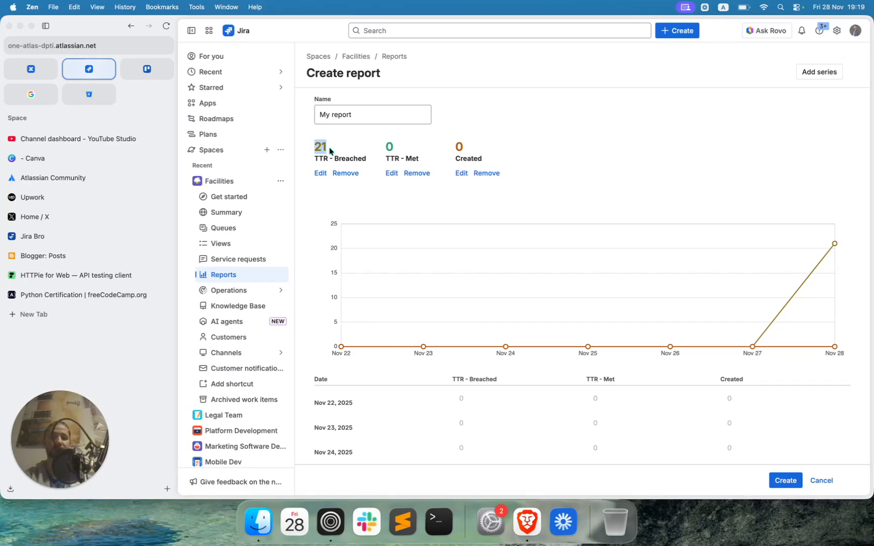
{"action": "left_click", "coordinate": [699, 171]}
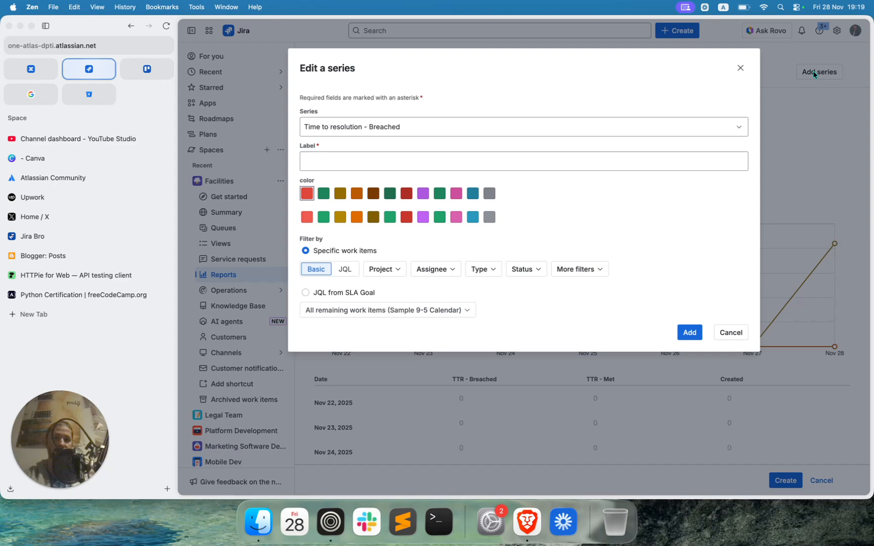
{"action": "left_click", "coordinate": [740, 68]}
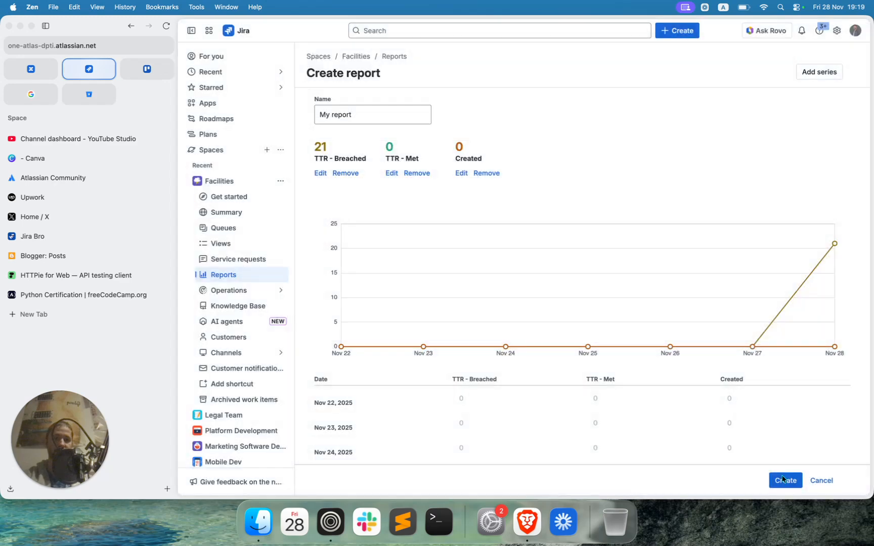
{"action": "left_click", "coordinate": [784, 480]}
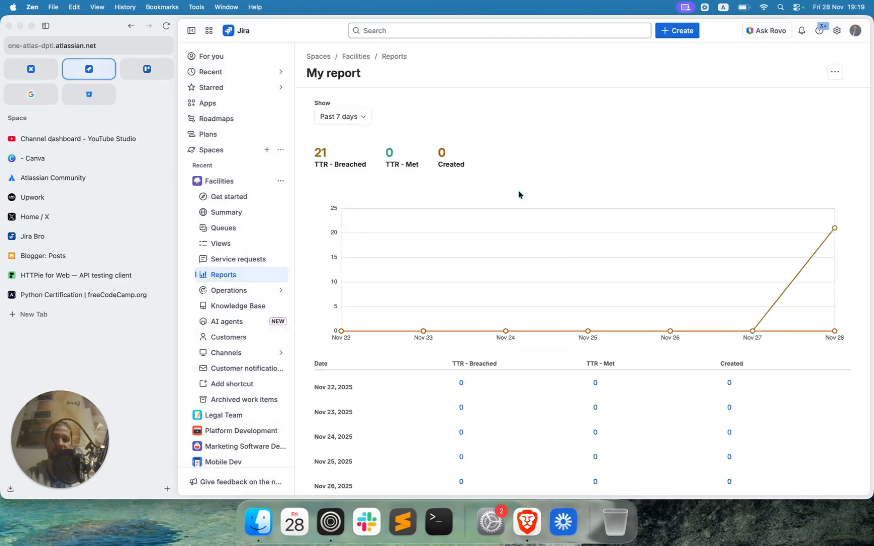
Step: Open the details of the work items counted as TTR - Breached on Nov 28, 2025
{"action": "scroll", "coordinate": [644, 261], "scroll_direction": "down", "scroll_amount": 1}
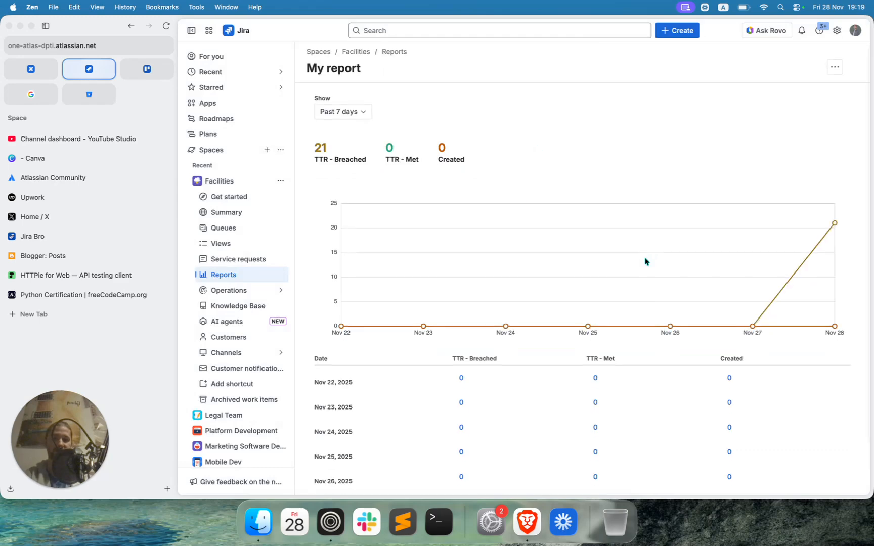
{"action": "scroll", "coordinate": [644, 261], "scroll_direction": "down", "scroll_amount": 2}
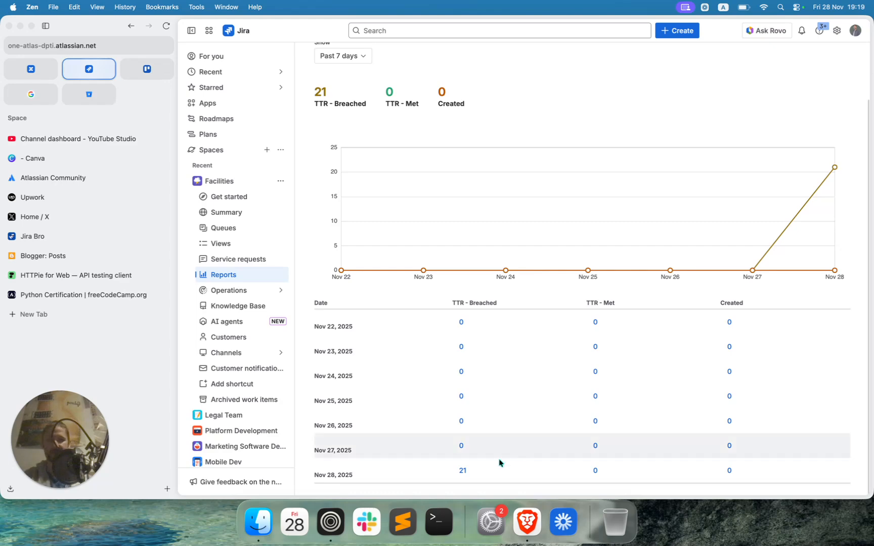
{"action": "left_click", "coordinate": [462, 471]}
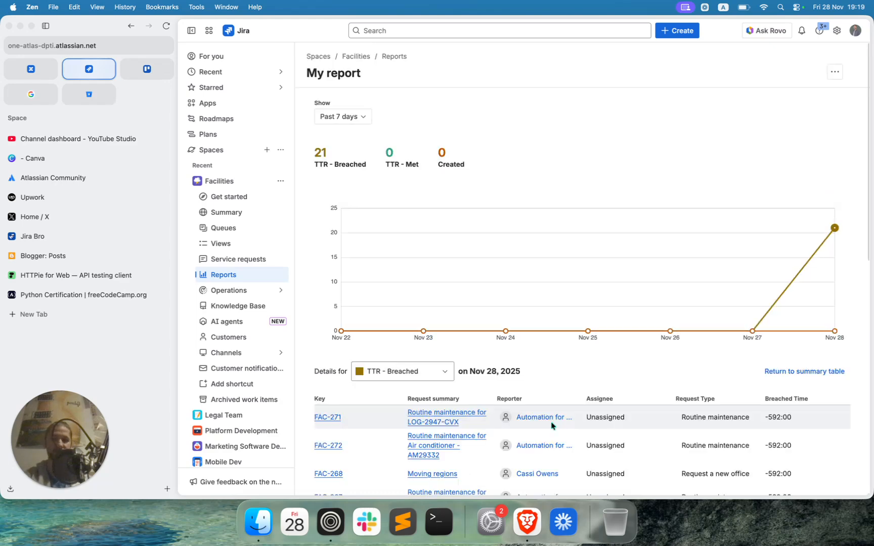
Step: Examine the breached times of the listed Facilities requests and return to the summary table
{"action": "scroll", "coordinate": [551, 424], "scroll_direction": "down", "scroll_amount": 2}
{"action": "scroll", "coordinate": [551, 425], "scroll_direction": "down", "scroll_amount": 1}
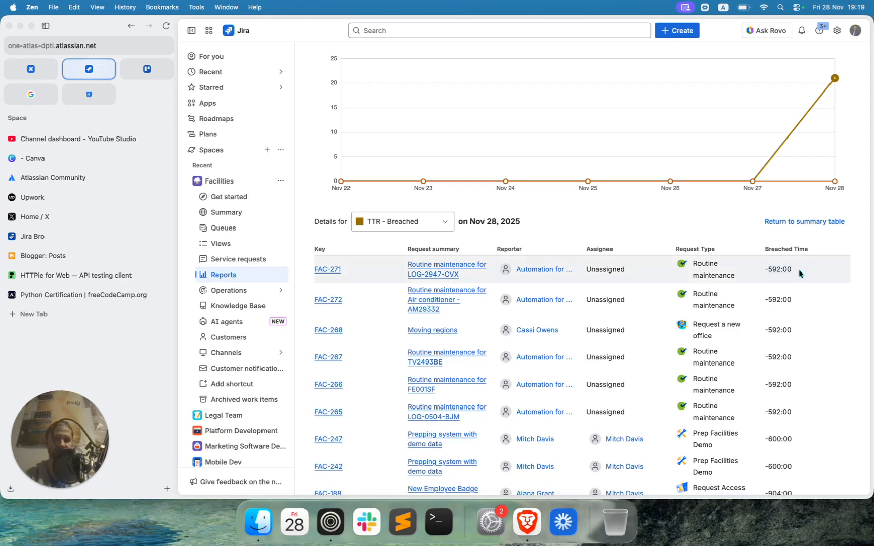
{"action": "left_click_drag", "start_coordinate": [799, 269], "coordinate": [761, 268]}
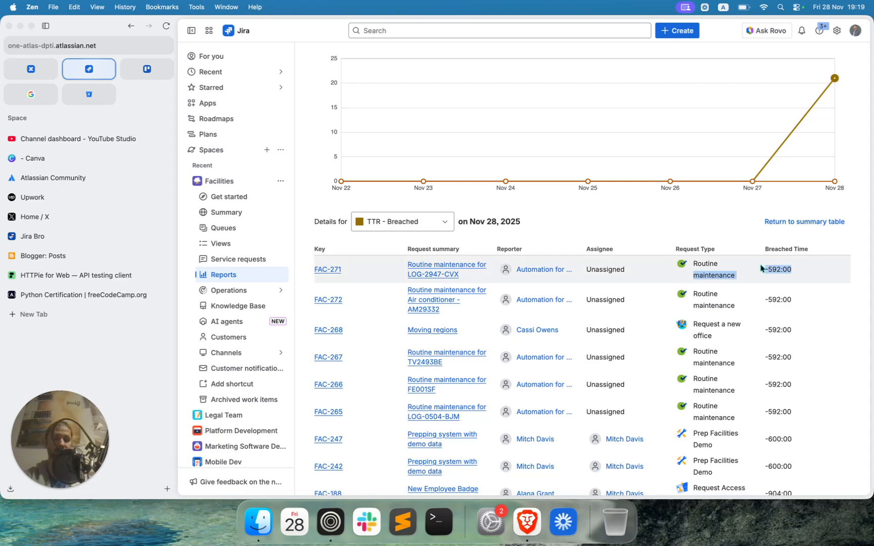
{"action": "scroll", "coordinate": [788, 326], "scroll_direction": "down", "scroll_amount": 1}
{"action": "scroll", "coordinate": [788, 328], "scroll_direction": "up", "scroll_amount": 1}
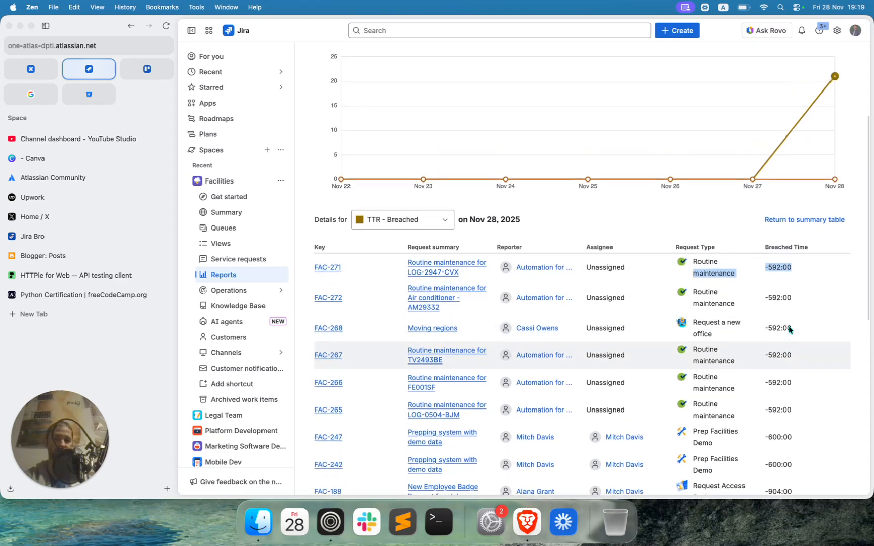
{"action": "left_click", "coordinate": [799, 221]}
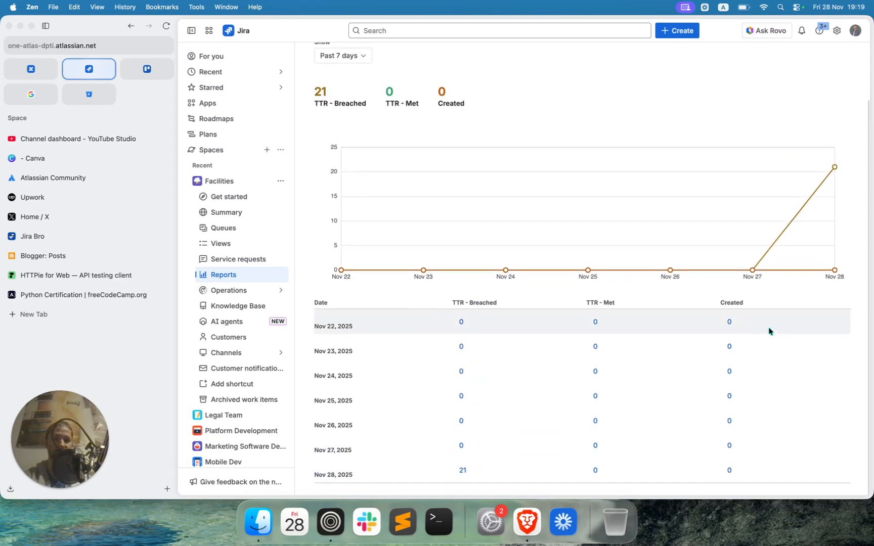
Step: Change the report's time range to the past year by month
{"action": "scroll", "coordinate": [769, 331], "scroll_direction": "up", "scroll_amount": 3}
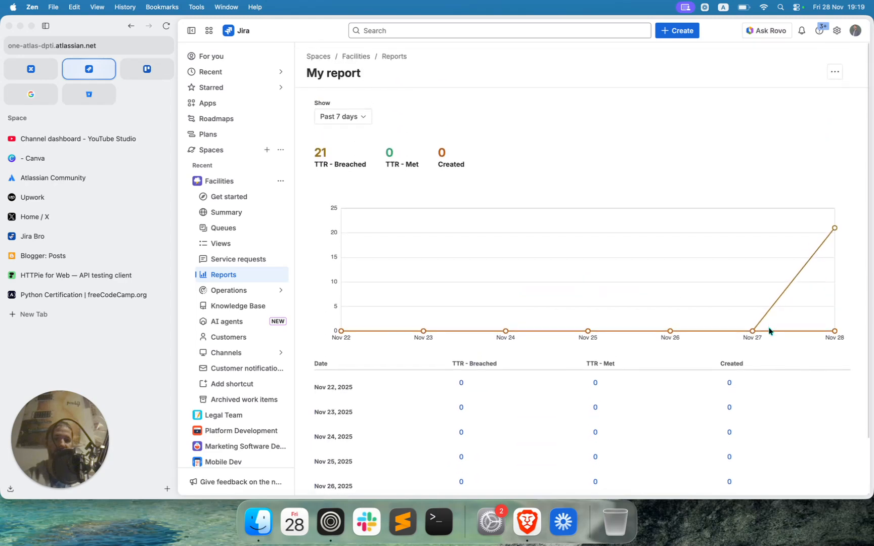
{"action": "left_click", "coordinate": [355, 118]}
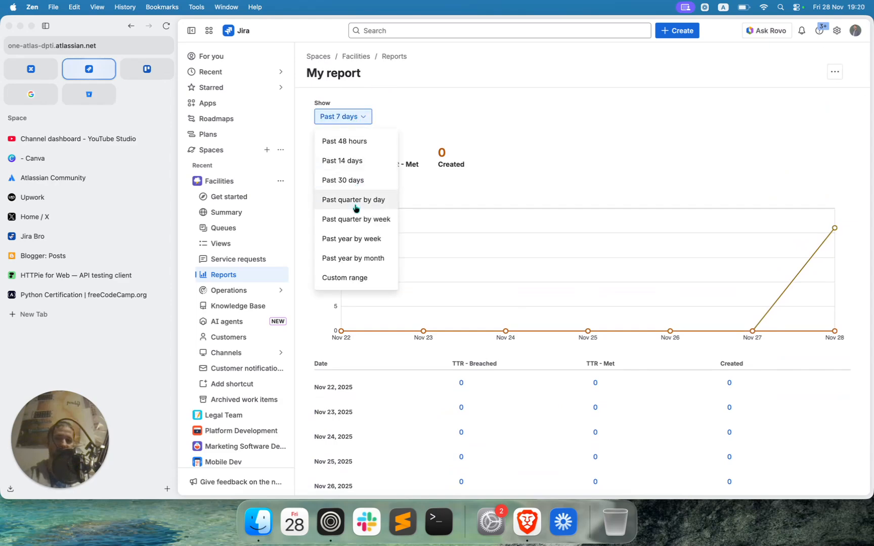
{"action": "left_click", "coordinate": [357, 258]}
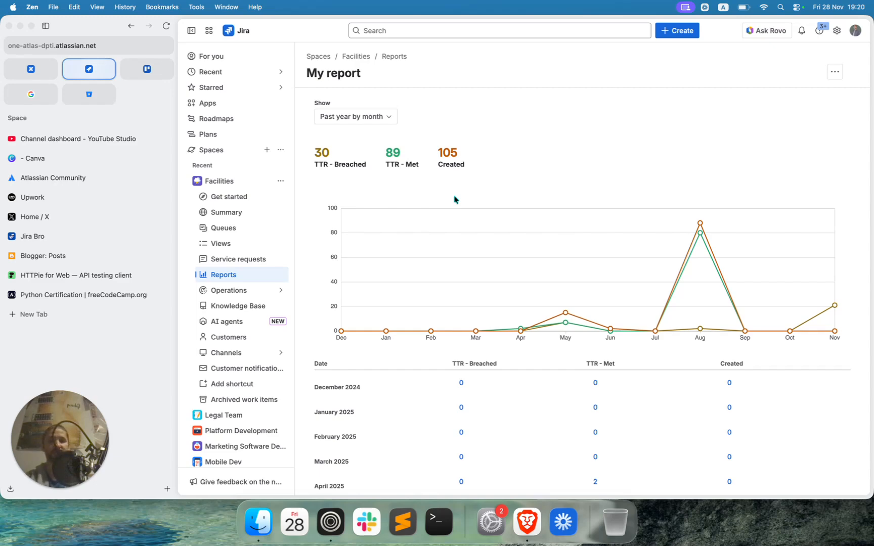
Step: Switch the report's time range to the past quarter by week and look over the weekly figures
{"action": "left_click", "coordinate": [355, 116]}
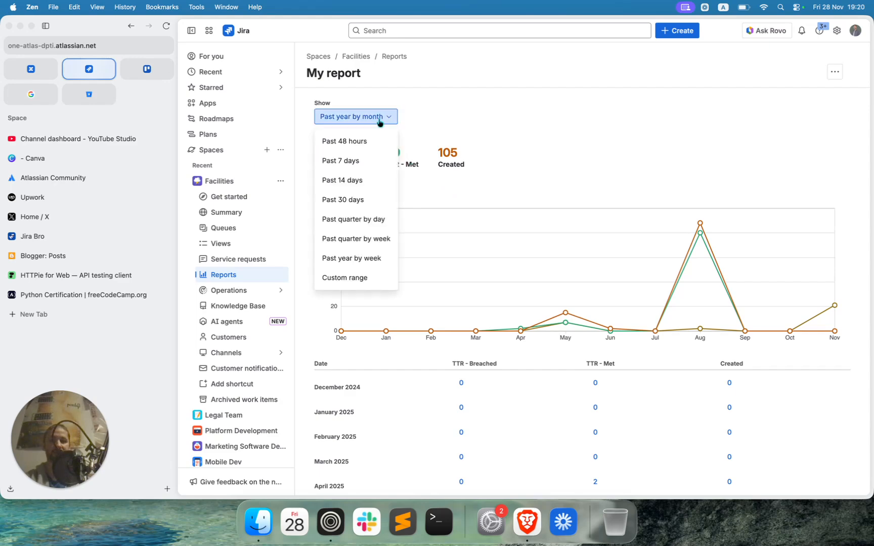
{"action": "left_click", "coordinate": [357, 239]}
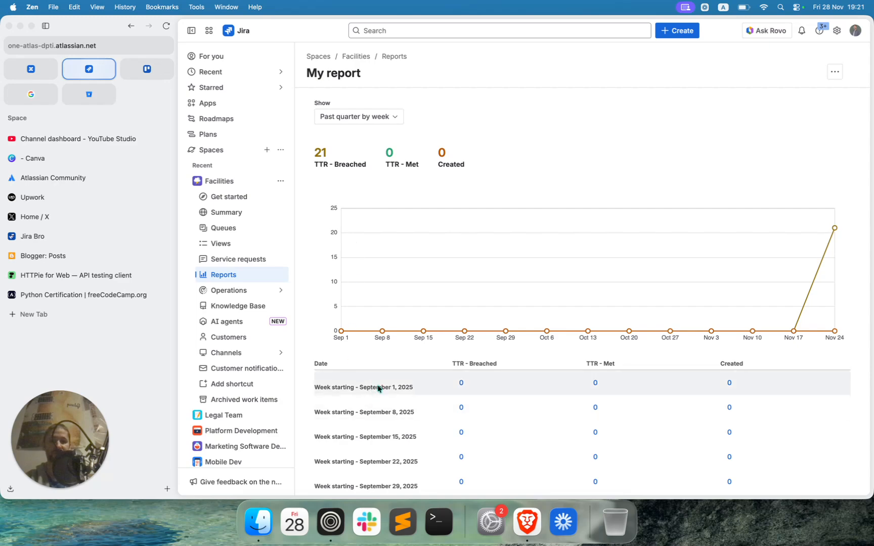
{"action": "scroll", "coordinate": [378, 388], "scroll_direction": "down", "scroll_amount": 3}
{"action": "scroll", "coordinate": [379, 388], "scroll_direction": "up", "scroll_amount": 3}
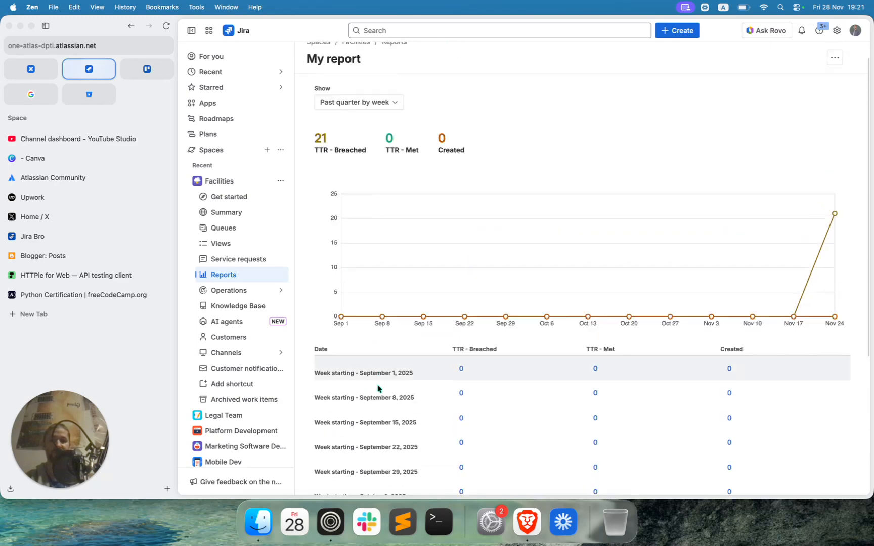
Step: Set the report's time range back to the past year by month and review the monthly breached, met and created figures
{"action": "left_click", "coordinate": [380, 117]}
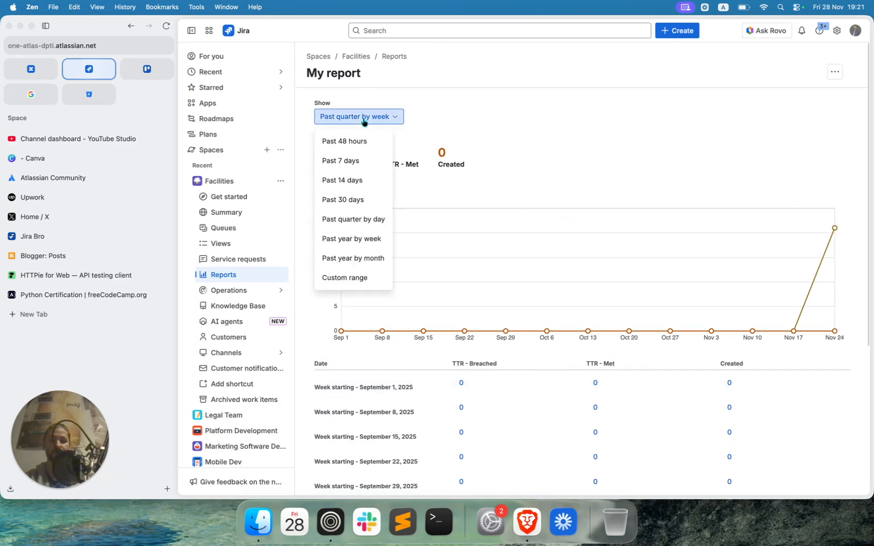
{"action": "left_click", "coordinate": [368, 267]}
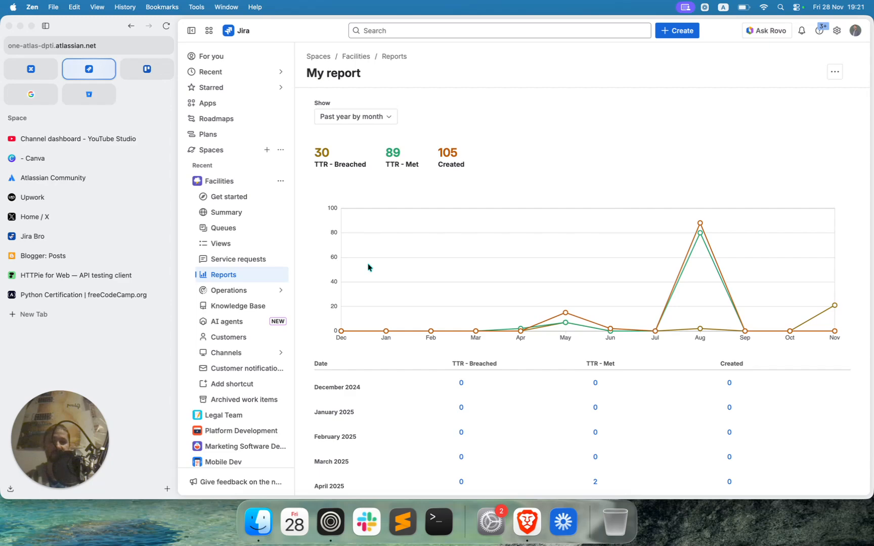
{"action": "scroll", "coordinate": [368, 267], "scroll_direction": "down", "scroll_amount": 5}
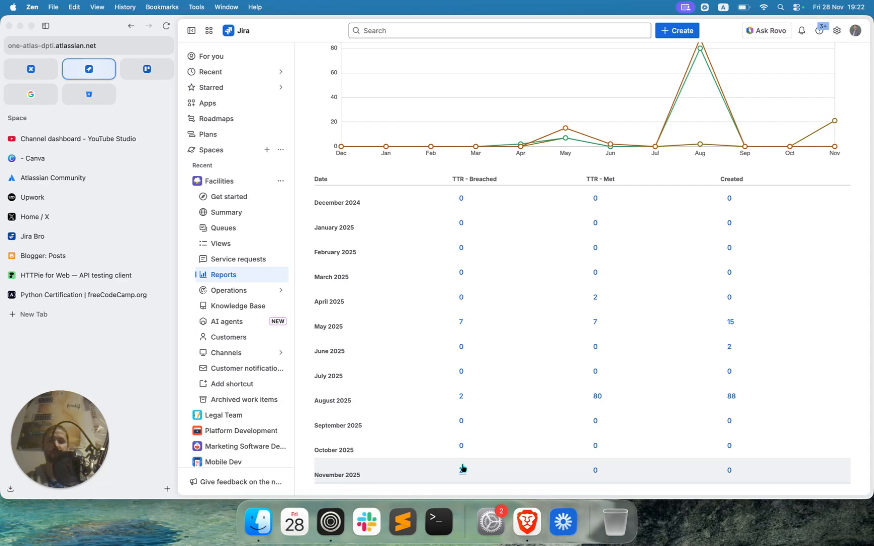
{"action": "scroll", "coordinate": [499, 437], "scroll_direction": "up", "scroll_amount": 5}
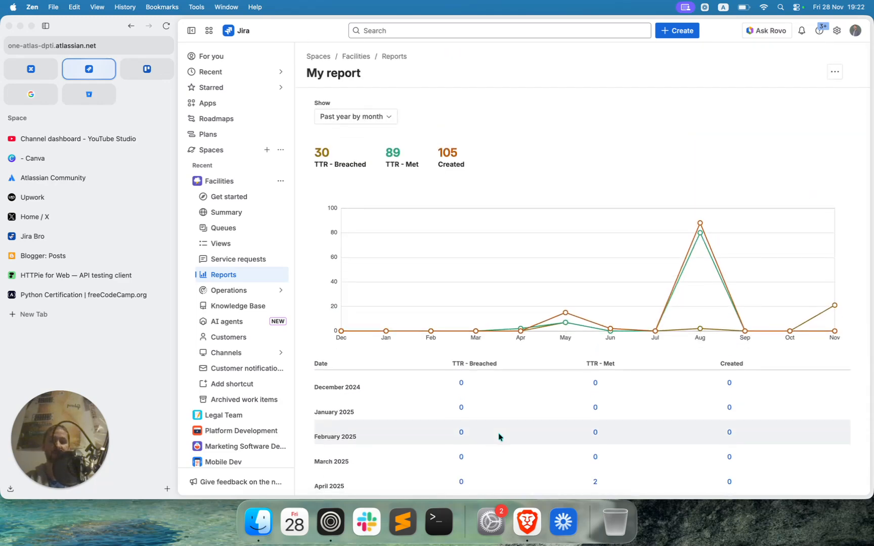
Step: Return to the Facilities reports overview and view the reports as a list, switching back to cards
{"action": "left_click", "coordinate": [245, 277]}
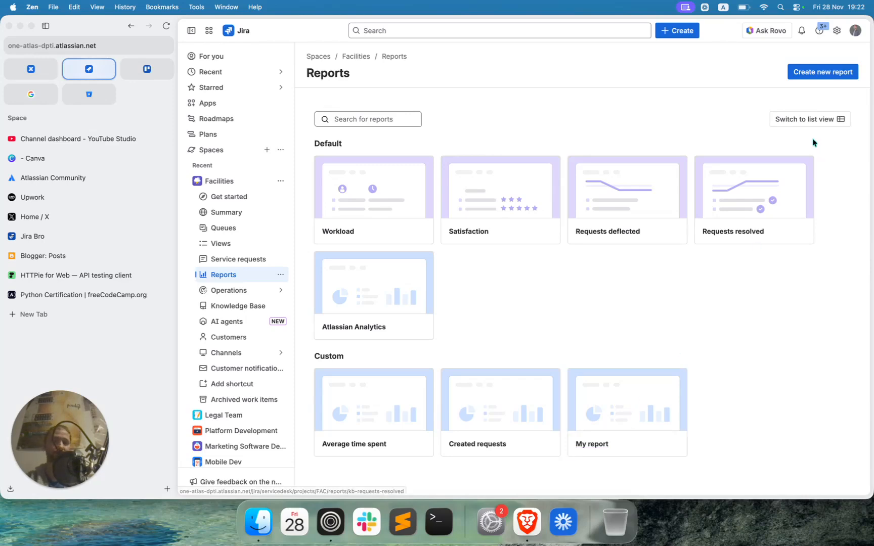
{"action": "left_click", "coordinate": [805, 119]}
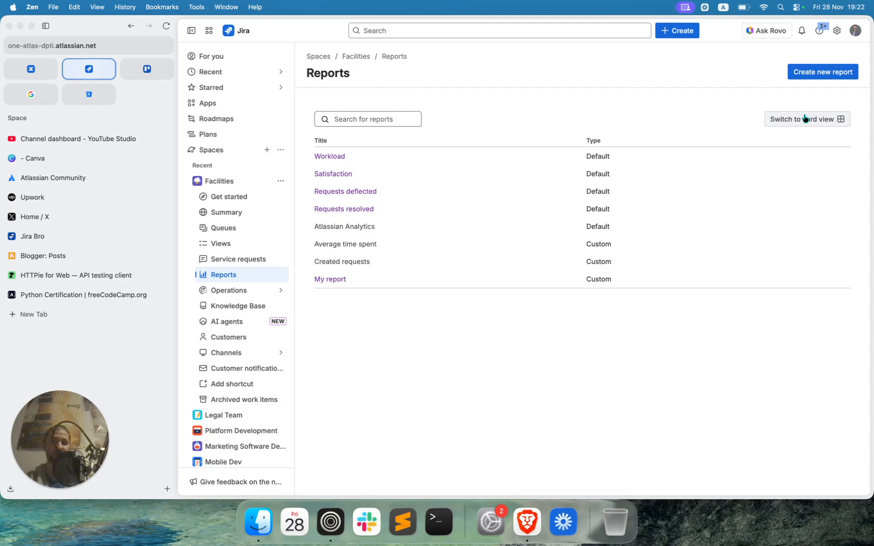
{"action": "left_click", "coordinate": [805, 119]}
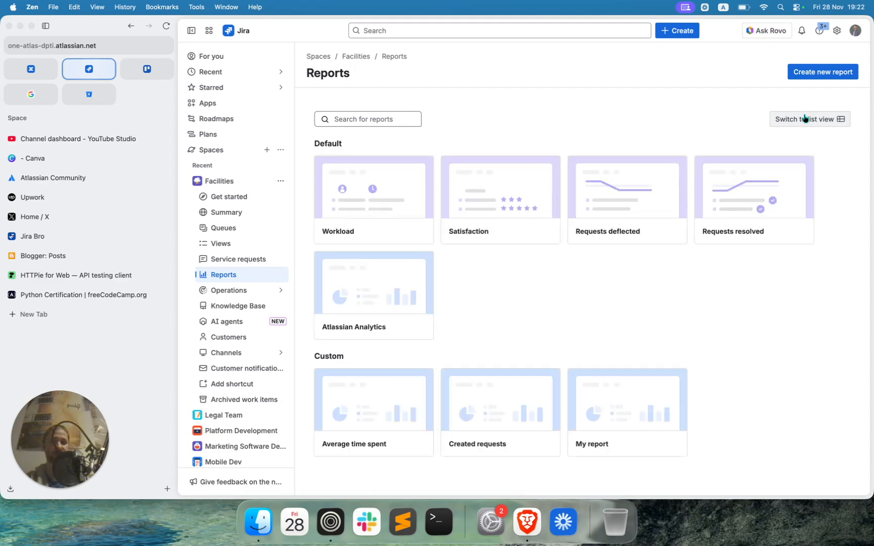